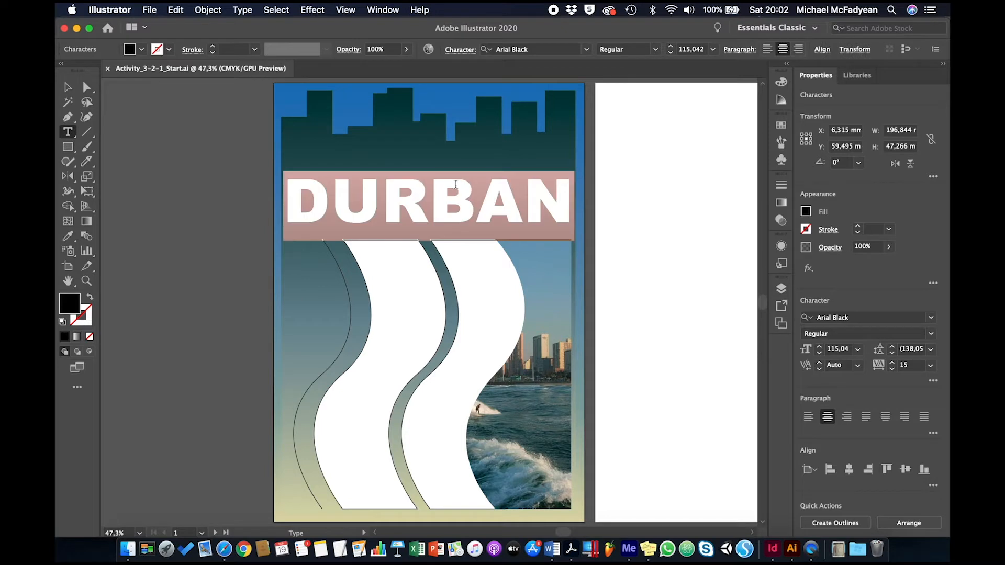
{"action": "type", "text": "JOZI"}
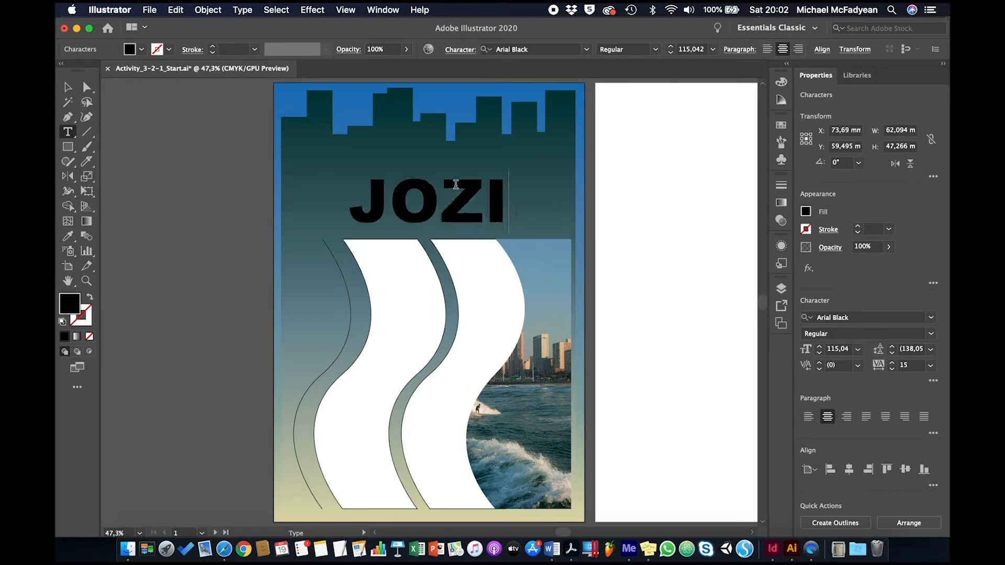
{"action": "key", "text": "Escape"}
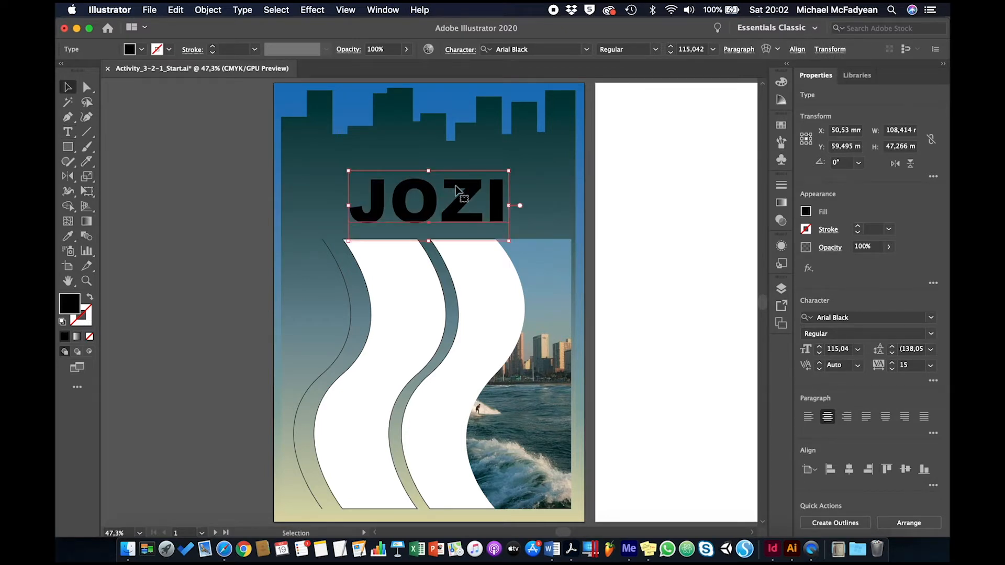
{"action": "key", "text": "super+z"}
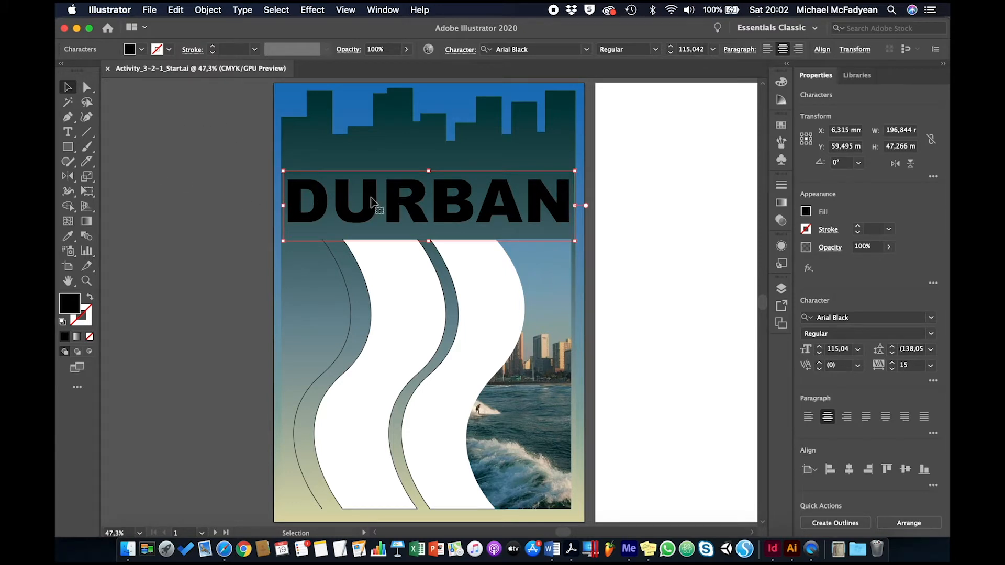
Convert the DURBAN headline text to outlines.
{"action": "right_click", "coordinate": [444, 201]}
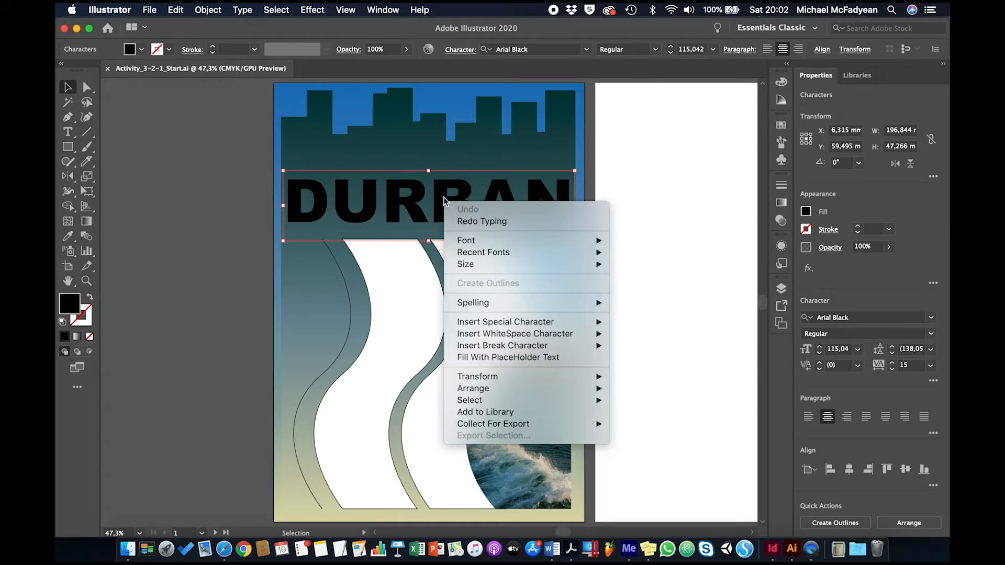
{"action": "left_click", "coordinate": [173, 194]}
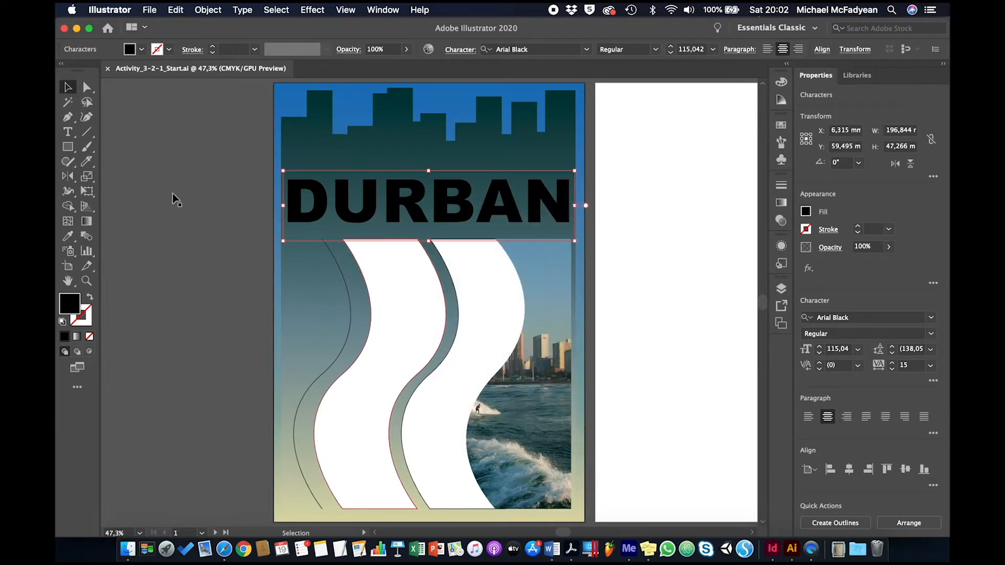
{"action": "left_click", "coordinate": [344, 209]}
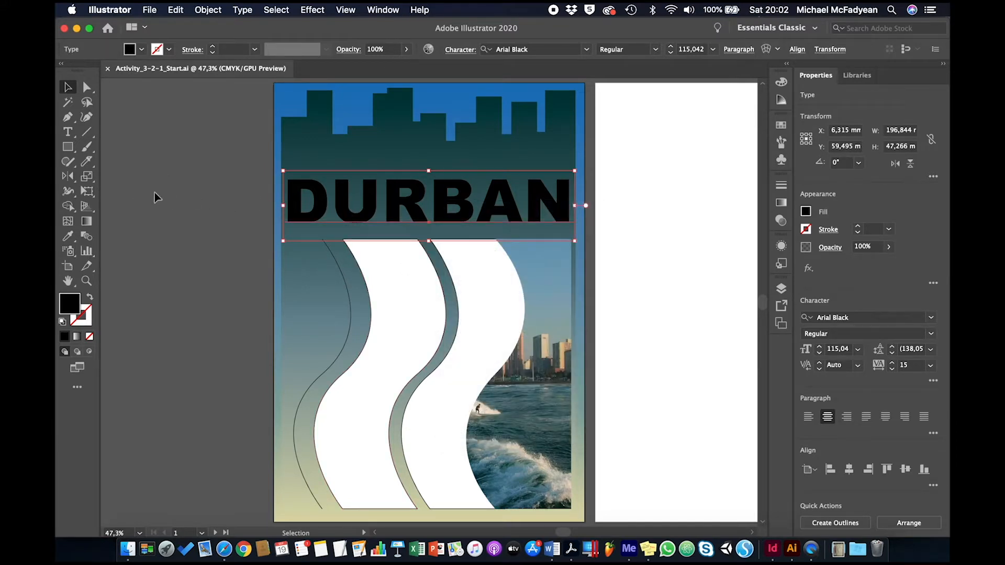
{"action": "left_click", "coordinate": [155, 194]}
{"action": "left_click", "coordinate": [348, 201]}
{"action": "right_click", "coordinate": [347, 201]}
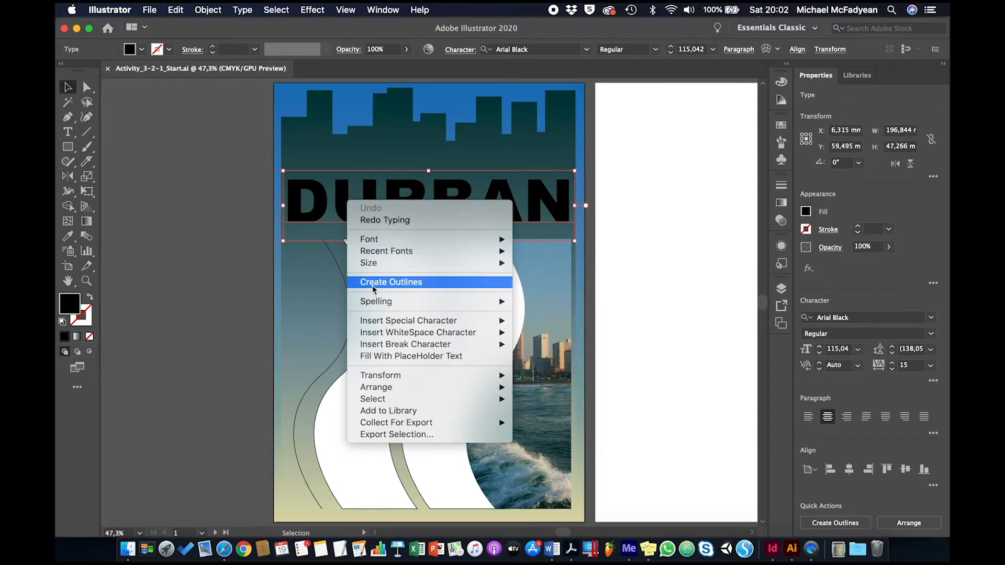
{"action": "left_click", "coordinate": [238, 11]}
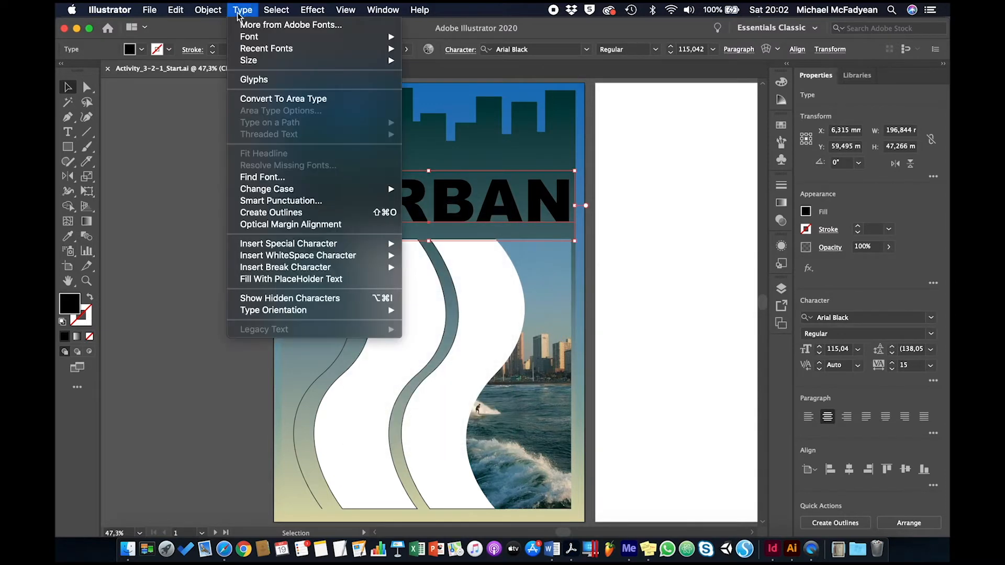
{"action": "left_click", "coordinate": [273, 213]}
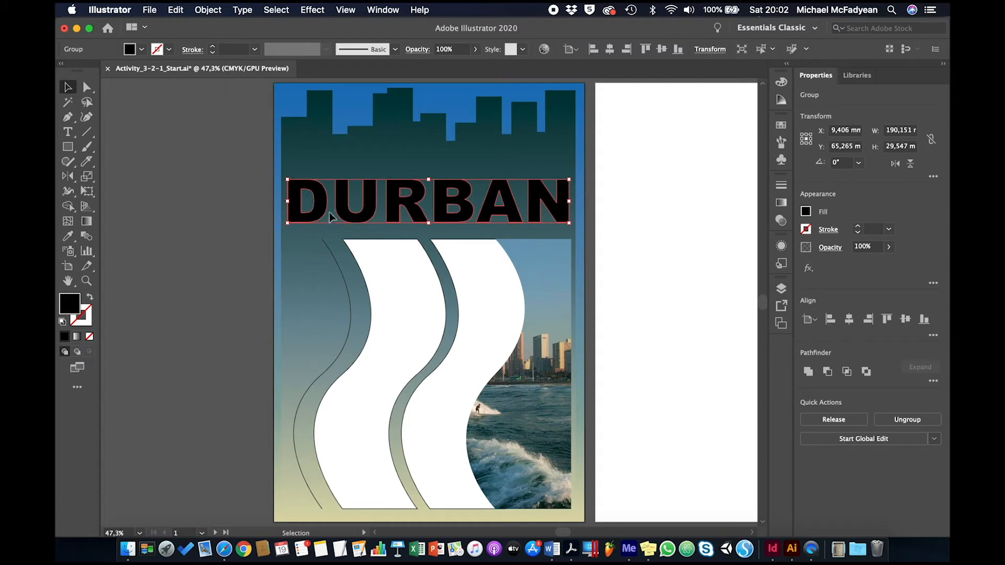
Isolate the outlined DURBAN group and stretch the U's left stem up into the skyline, making the letter about 75 mm tall.
{"action": "double_click", "coordinate": [393, 205]}
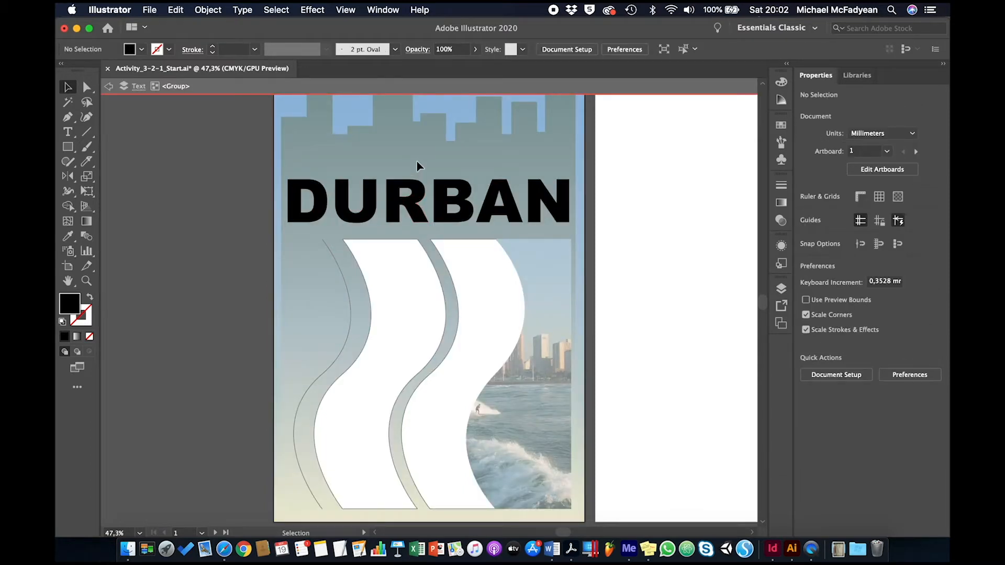
{"action": "key", "text": "super+plus"}
{"action": "key", "text": "super+plus"}
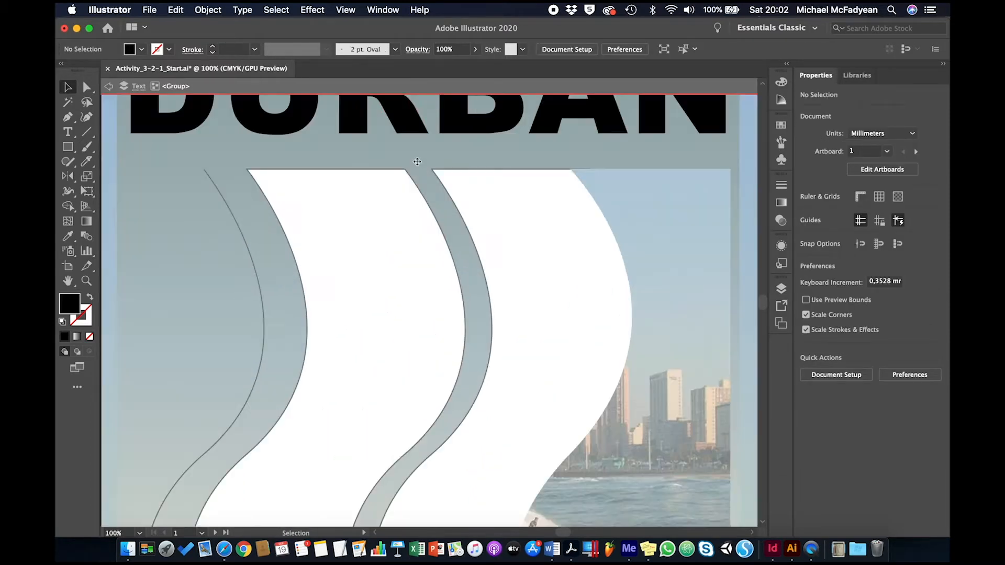
{"action": "scroll", "coordinate": [417, 161], "scroll_direction": "up", "scroll_amount": 5}
{"action": "scroll", "coordinate": [417, 161], "scroll_direction": "up", "scroll_amount": 3}
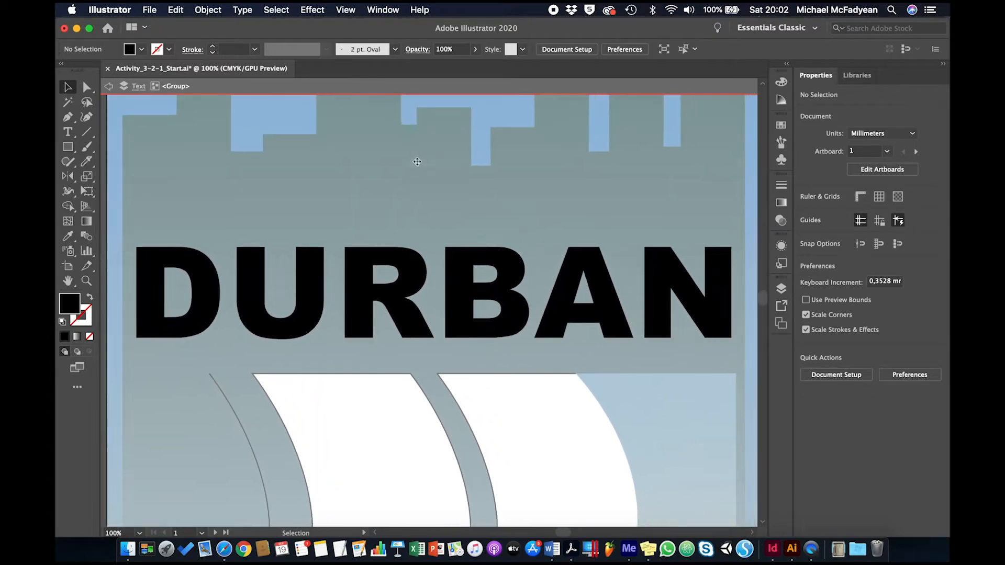
{"action": "left_click", "coordinate": [86, 87]}
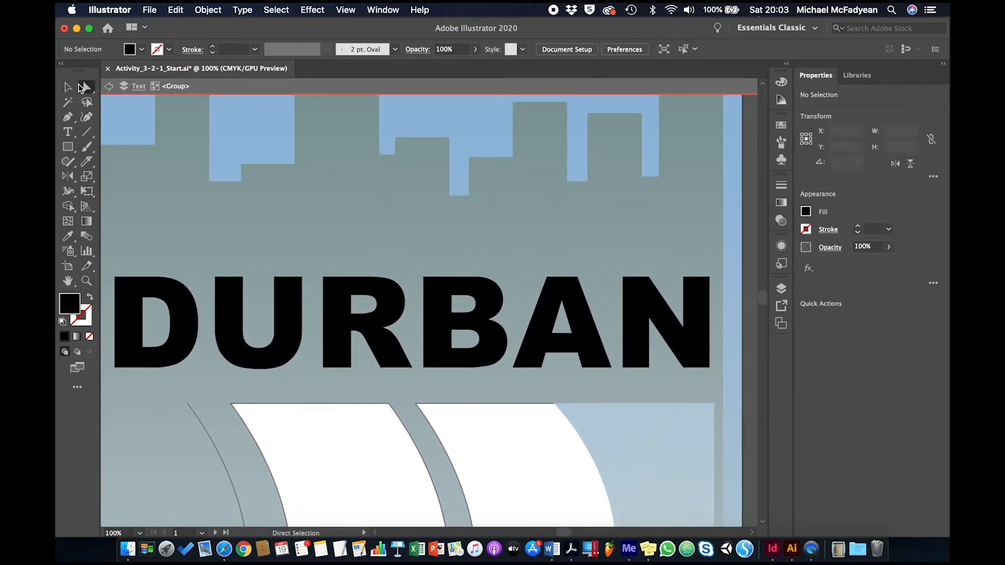
{"action": "left_click_drag", "start_coordinate": [210, 255], "coordinate": [252, 288]}
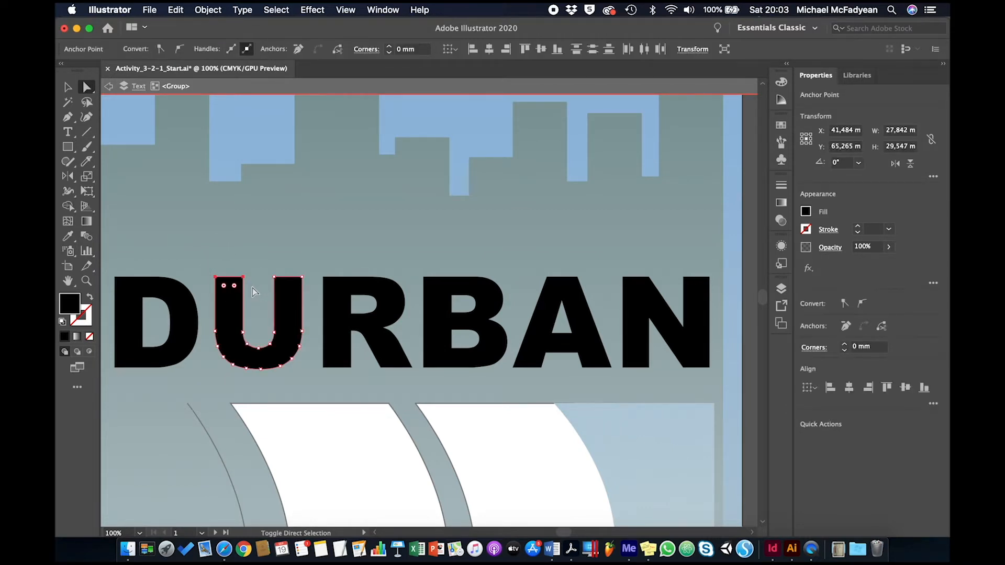
{"action": "key", "text": "shift+Up"}
{"action": "key", "text": "shift+Up"}
{"action": "key", "text": "shift+Up"}
{"action": "key", "text": "shift+Up"}
{"action": "key", "text": "shift+Up"}
{"action": "key", "text": "shift+Up"}
Stretch the U's right stem up into the skyline, ending slightly lower than its left stem.
{"action": "key", "text": "shift+Up"}
{"action": "key", "text": "shift+Up"}
{"action": "key", "text": "shift+Up"}
{"action": "key", "text": "shift+Up"}
{"action": "key", "text": "shift+Up"}
{"action": "key", "text": "shift+Up"}
{"action": "key", "text": "shift+Up"}
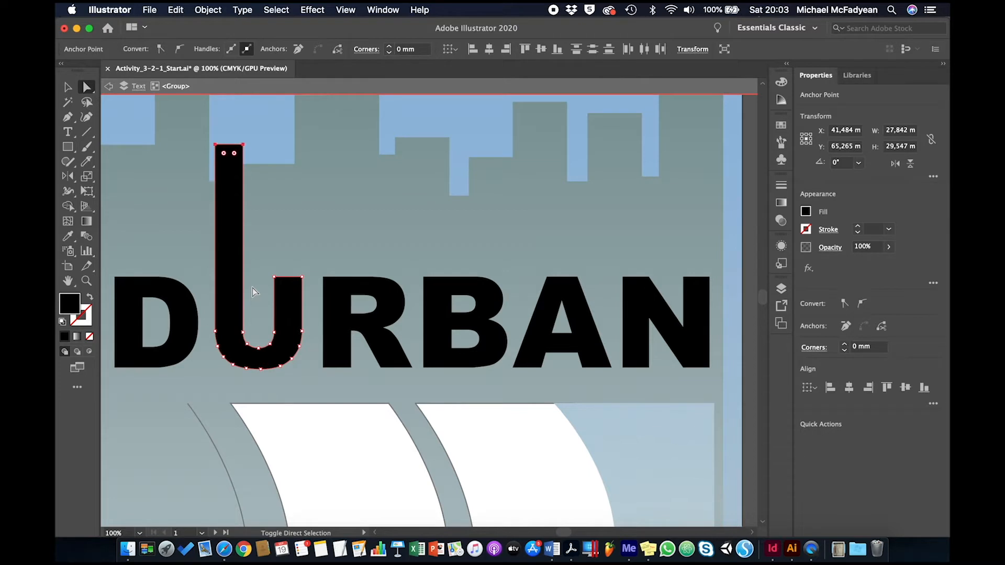
{"action": "left_click_drag", "start_coordinate": [305, 260], "coordinate": [270, 300]}
{"action": "key", "text": "shift+Up"}
{"action": "key", "text": "shift+Up"}
{"action": "key", "text": "shift+Up"}
{"action": "key", "text": "shift+Up"}
{"action": "key", "text": "shift+Up"}
{"action": "key", "text": "shift+Up"}
{"action": "key", "text": "shift+Up"}
{"action": "key", "text": "shift+Up"}
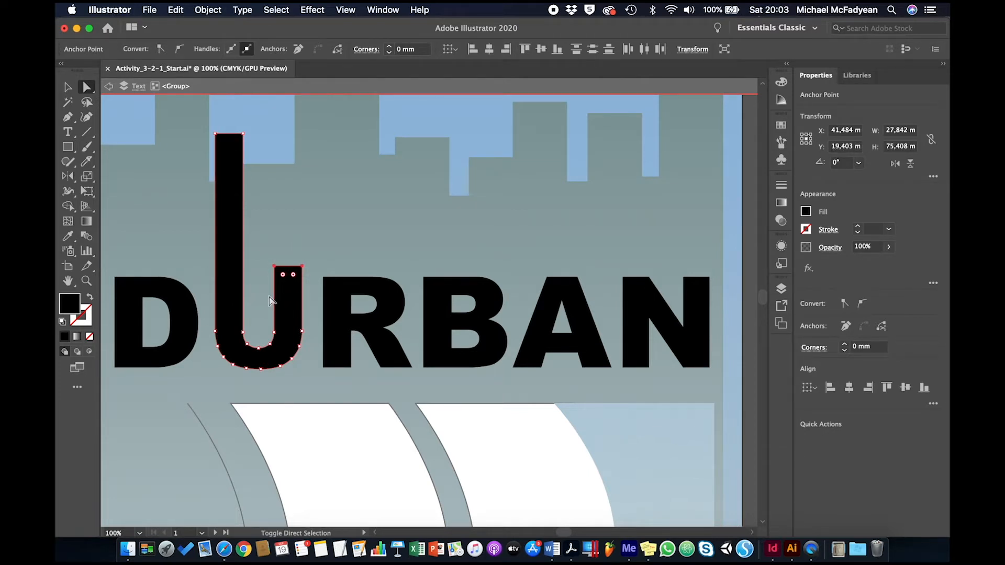
{"action": "key", "text": "shift+Up"}
{"action": "key", "text": "shift+Up"}
{"action": "key", "text": "shift+Up"}
{"action": "key", "text": "shift+Up"}
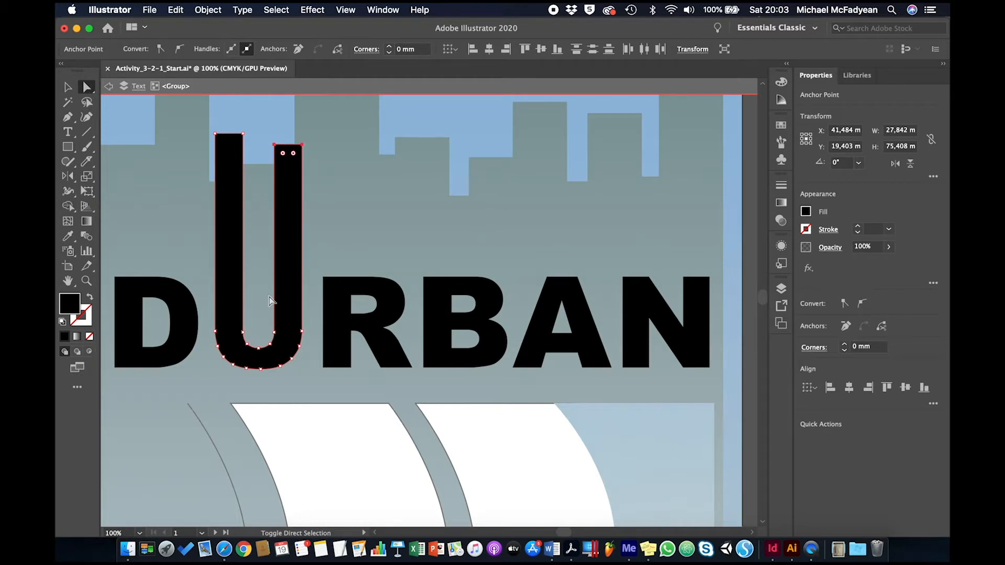
{"action": "key", "text": "shift+Down"}
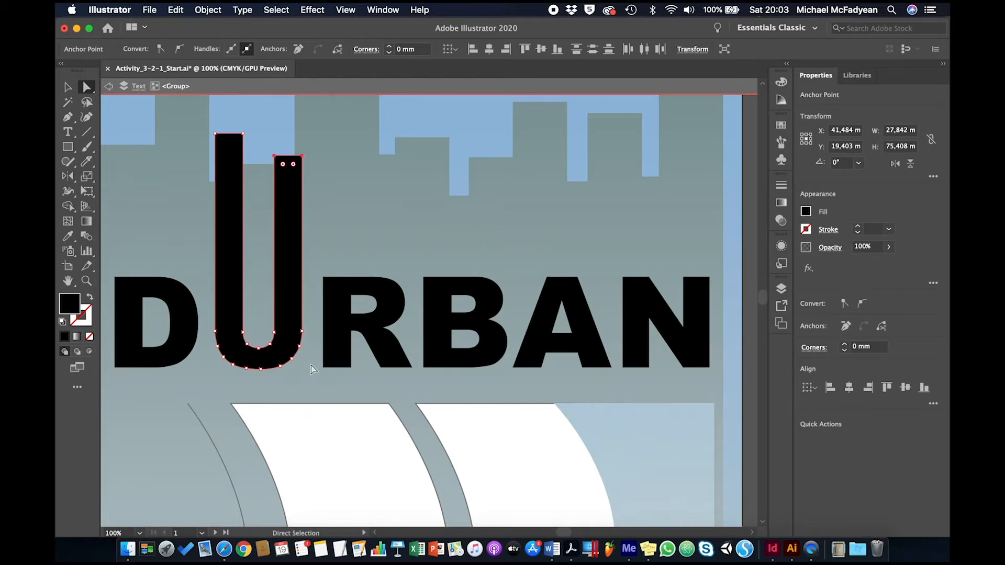
Extend the R's left leg down to the top edge of the white wave shape, making the letter about 40 mm tall.
{"action": "left_click_drag", "start_coordinate": [310, 365], "coordinate": [367, 389]}
{"action": "key", "text": "shift+Down"}
{"action": "key", "text": "shift+Down"}
{"action": "key", "text": "shift+Down"}
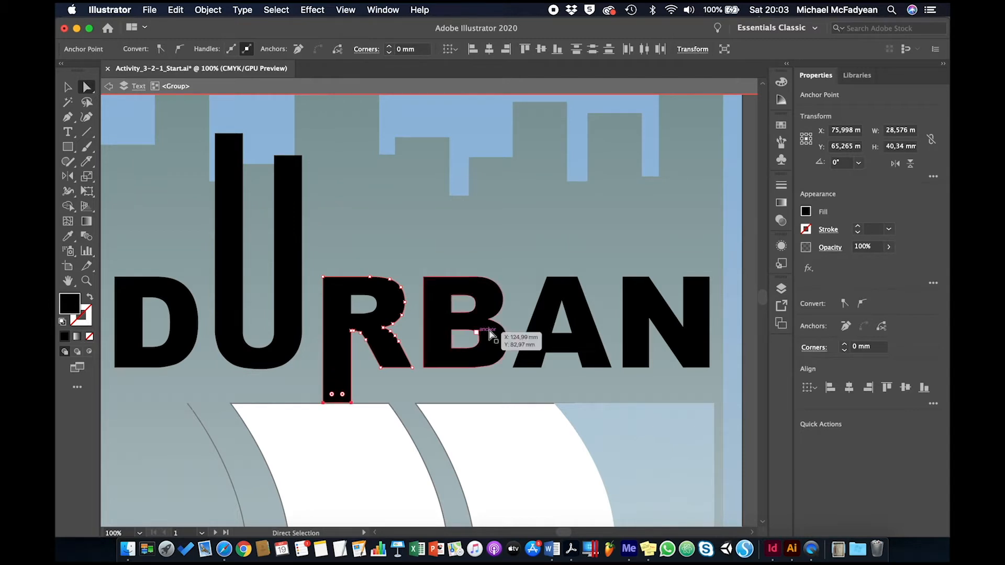
Stretch the N's right stem up to near the artboard's top edge, making the letter about 89 mm tall.
{"action": "scroll", "coordinate": [524, 322], "scroll_direction": "right", "scroll_amount": 5}
{"action": "scroll", "coordinate": [528, 320], "scroll_direction": "right", "scroll_amount": 3}
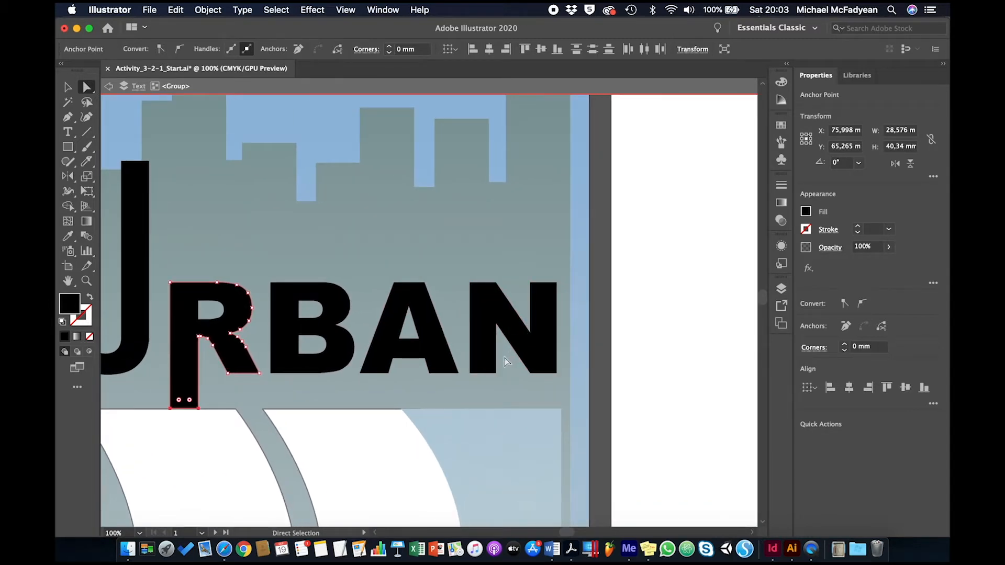
{"action": "left_click_drag", "start_coordinate": [522, 264], "coordinate": [568, 294]}
{"action": "key", "text": "shift+Up"}
{"action": "key", "text": "shift+Up"}
{"action": "key", "text": "shift+Up"}
{"action": "key", "text": "shift+Up"}
{"action": "key", "text": "shift+Up"}
{"action": "key", "text": "shift+Up"}
{"action": "key", "text": "shift+Up"}
{"action": "key", "text": "shift+Up"}
{"action": "key", "text": "shift+Up"}
{"action": "key", "text": "shift+Up"}
{"action": "key", "text": "shift+Up"}
{"action": "key", "text": "shift+Up"}
{"action": "key", "text": "shift+Up"}
{"action": "key", "text": "shift+Up"}
{"action": "key", "text": "shift+Up"}
{"action": "key", "text": "shift+Up"}
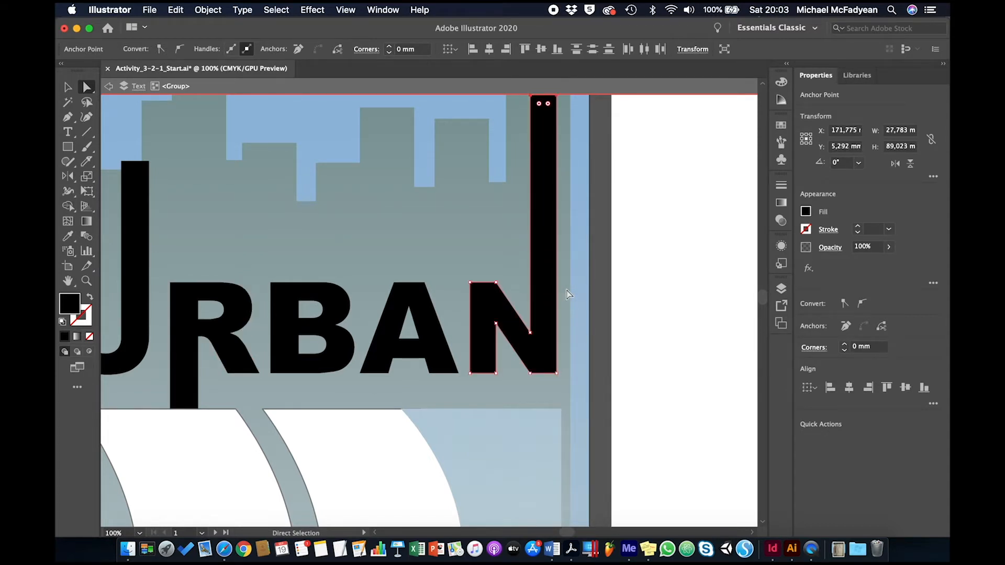
Extend the N's left leg down to the bottom edge of the beach photo, making the letter about 283 mm tall.
{"action": "key", "text": "super+0"}
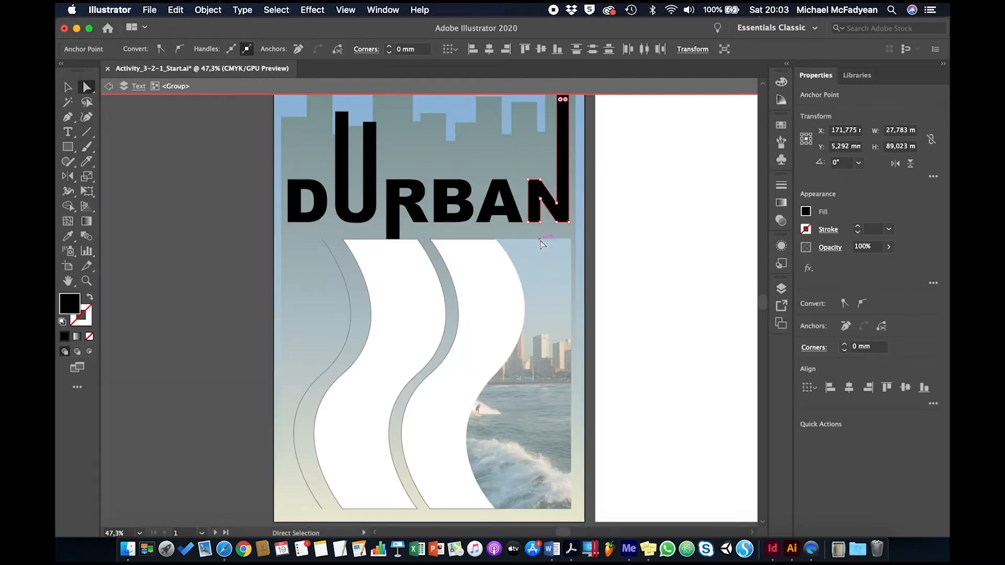
{"action": "left_click_drag", "start_coordinate": [551, 215], "coordinate": [533, 227]}
{"action": "key", "text": "super+z"}
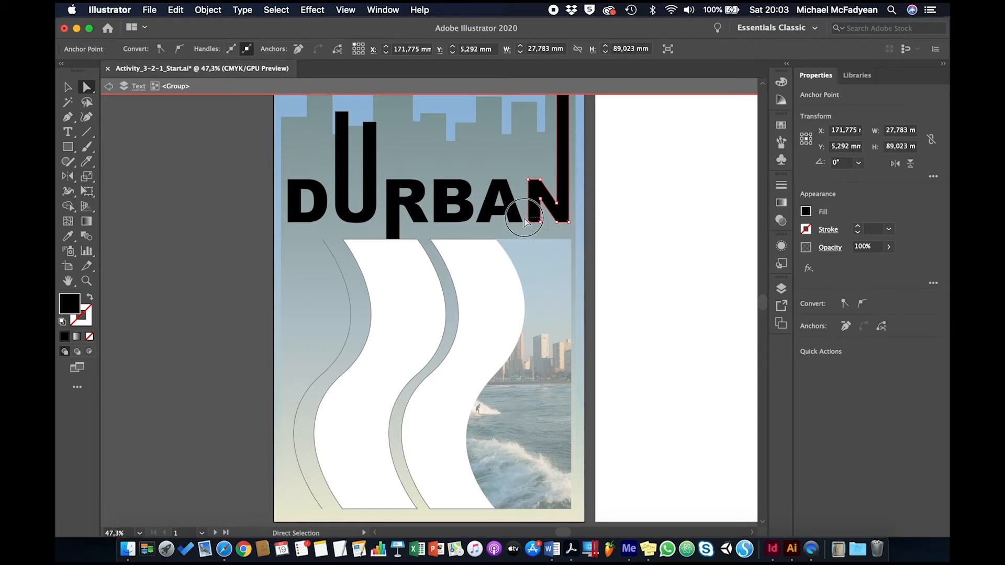
{"action": "left_click", "coordinate": [526, 220]}
{"action": "left_click_drag", "start_coordinate": [525, 219], "coordinate": [530, 239]}
{"action": "key", "text": "shift+Down"}
{"action": "key", "text": "shift+Down"}
{"action": "key", "text": "shift+Down"}
{"action": "key", "text": "shift+Down"}
{"action": "key", "text": "shift+Down"}
{"action": "key", "text": "shift+Down"}
{"action": "key", "text": "shift+Down"}
{"action": "key", "text": "shift+Down"}
{"action": "key", "text": "shift+Down"}
{"action": "key", "text": "shift+Down"}
{"action": "key", "text": "shift+Down"}
{"action": "key", "text": "shift+Down"}
{"action": "key", "text": "shift+Down"}
{"action": "key", "text": "shift+Down"}
{"action": "key", "text": "shift+Down"}
{"action": "key", "text": "shift+Down"}
{"action": "key", "text": "shift+Down"}
{"action": "key", "text": "shift+Down"}
{"action": "key", "text": "shift+Down"}
{"action": "key", "text": "shift+Down"}
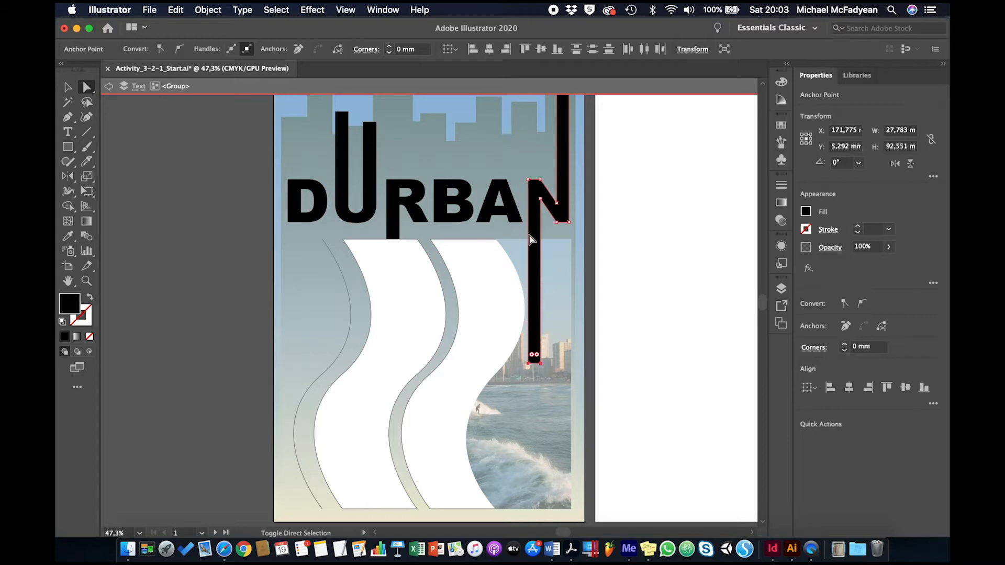
{"action": "key", "text": "shift+Down"}
{"action": "key", "text": "shift+Down"}
{"action": "key", "text": "shift+Down"}
{"action": "key", "text": "shift+Down"}
{"action": "key", "text": "shift+Down"}
{"action": "key", "text": "shift+Down"}
{"action": "key", "text": "shift+Down"}
{"action": "key", "text": "shift+Down"}
{"action": "key", "text": "shift+Down"}
{"action": "key", "text": "shift+Down"}
{"action": "key", "text": "shift+Down"}
{"action": "key", "text": "shift+Down"}
{"action": "key", "text": "shift+Down"}
{"action": "key", "text": "shift+Down"}
{"action": "key", "text": "shift+Down"}
{"action": "key", "text": "shift+Down"}
{"action": "key", "text": "shift+Down"}
{"action": "key", "text": "shift+Down"}
{"action": "key", "text": "shift+Down"}
{"action": "key", "text": "shift+Down"}
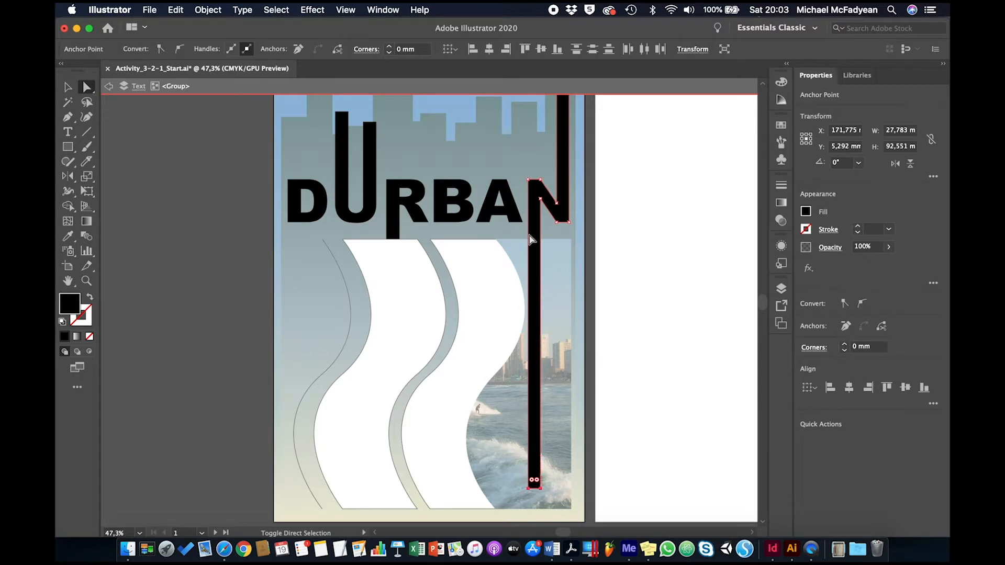
{"action": "key", "text": "shift+Down"}
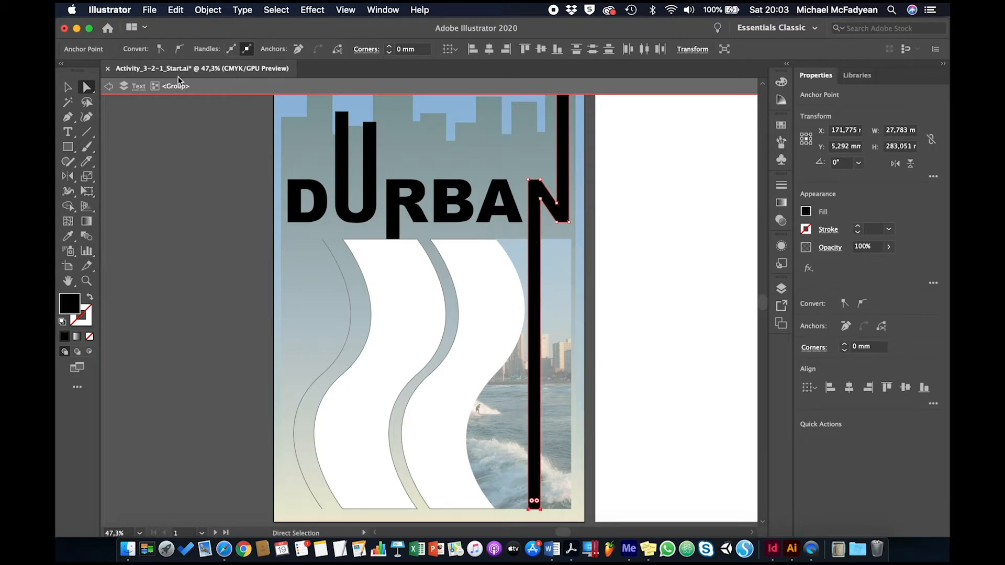
Apply the saved blue-to-beige gradient graphic style to each letter of DURBAN and leave the group's isolation mode.
{"action": "left_click", "coordinate": [68, 86]}
{"action": "left_click", "coordinate": [149, 177]}
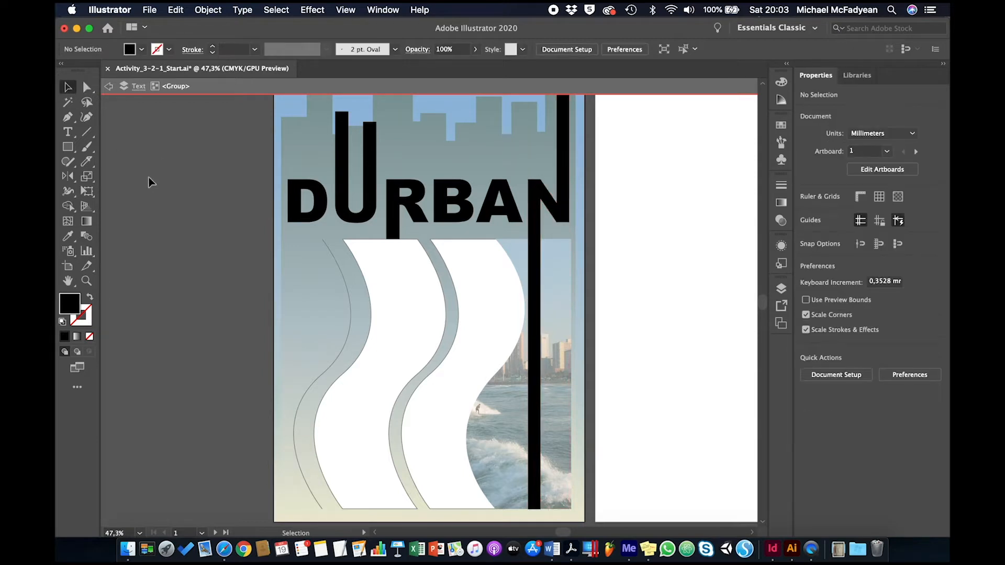
{"action": "left_click", "coordinate": [509, 203]}
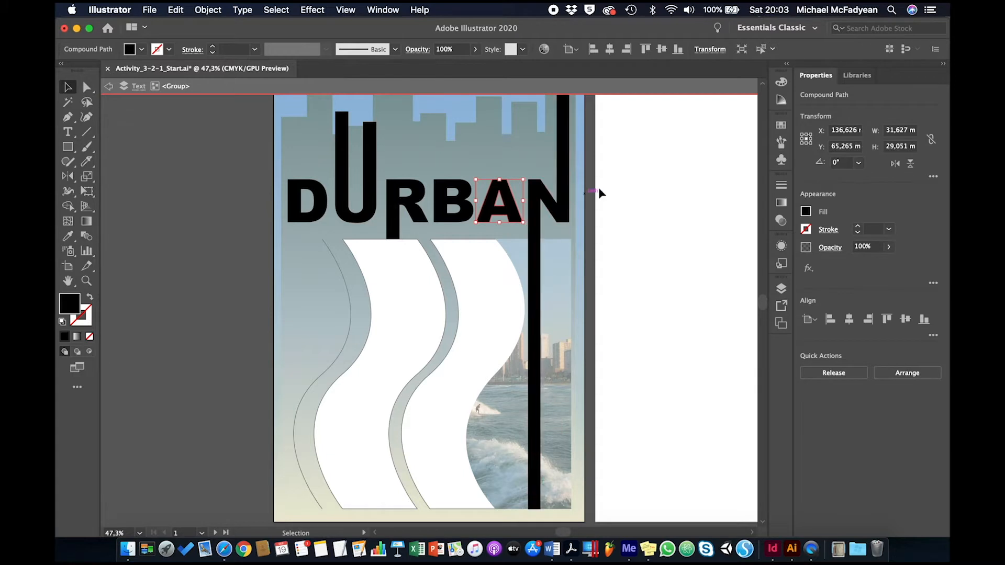
{"action": "left_click", "coordinate": [617, 186]}
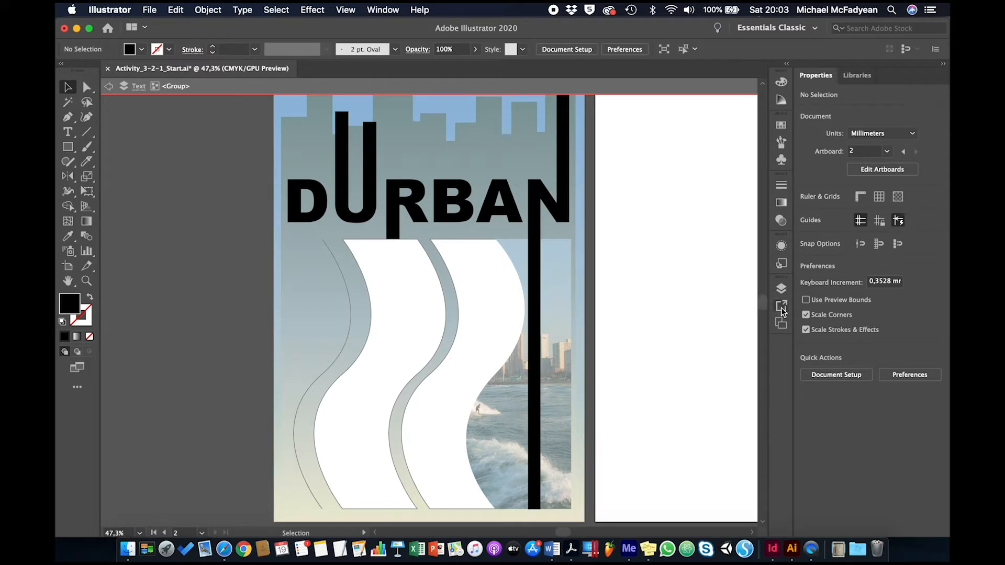
{"action": "left_click", "coordinate": [781, 265]}
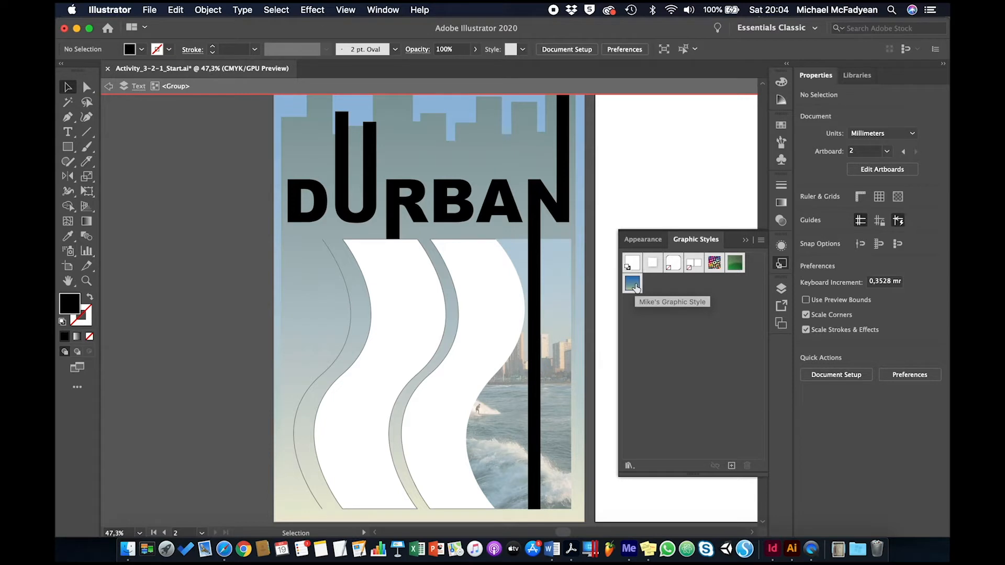
{"action": "left_click_drag", "start_coordinate": [634, 287], "coordinate": [560, 215]}
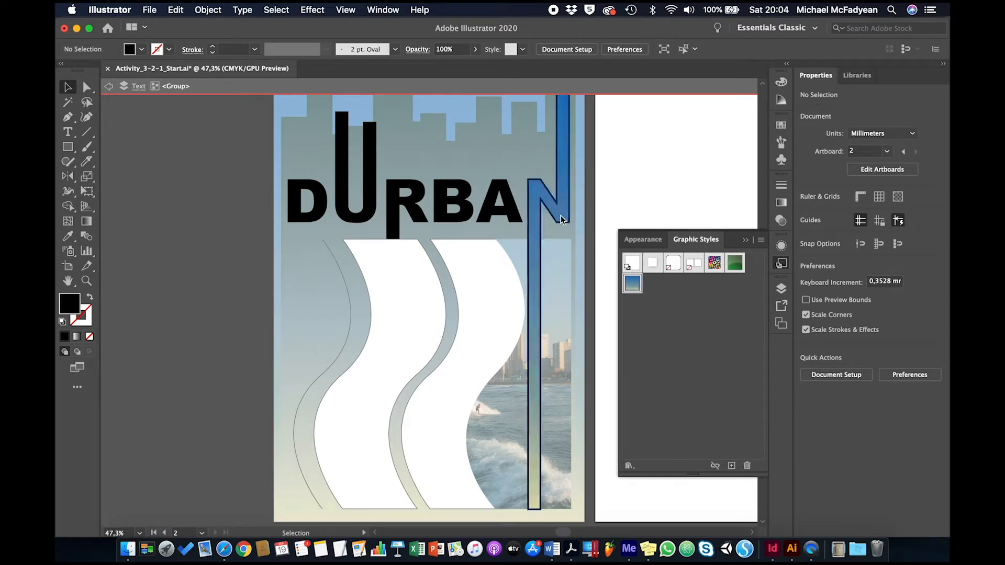
{"action": "left_click_drag", "start_coordinate": [632, 283], "coordinate": [513, 212]}
{"action": "left_click_drag", "start_coordinate": [632, 283], "coordinate": [468, 217]}
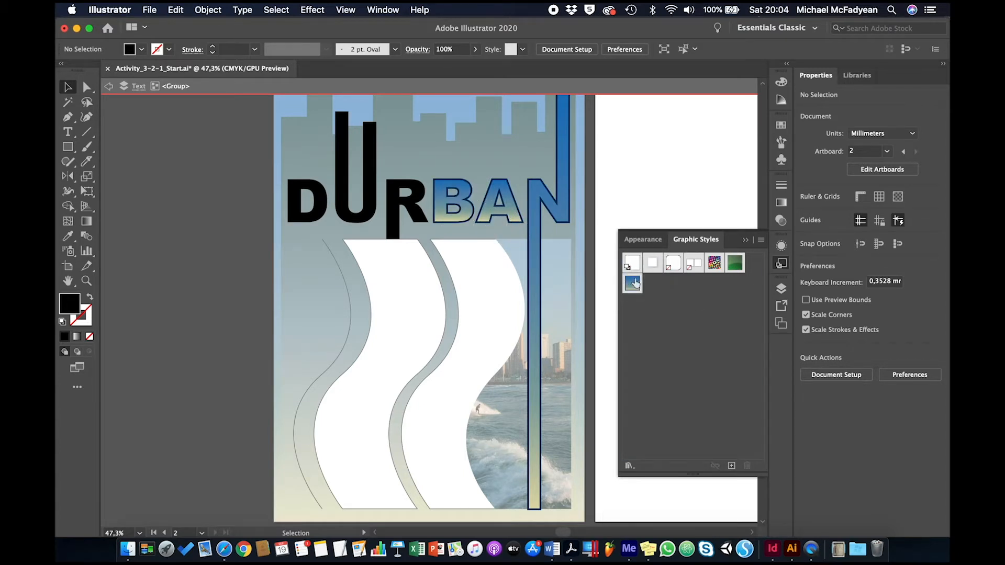
{"action": "left_click_drag", "start_coordinate": [634, 283], "coordinate": [416, 215]}
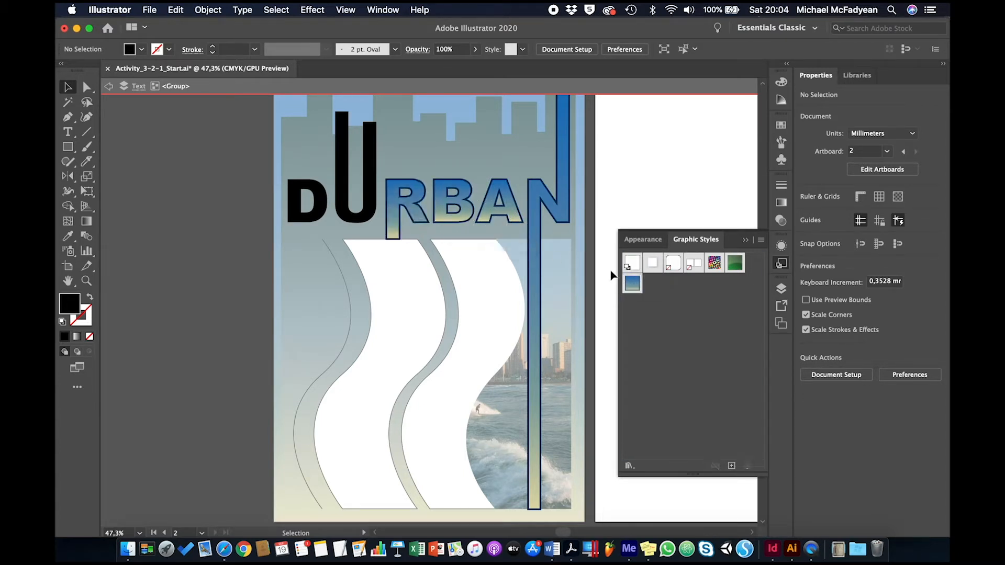
{"action": "left_click_drag", "start_coordinate": [633, 284], "coordinate": [370, 191]}
{"action": "left_click_drag", "start_coordinate": [633, 284], "coordinate": [314, 209]}
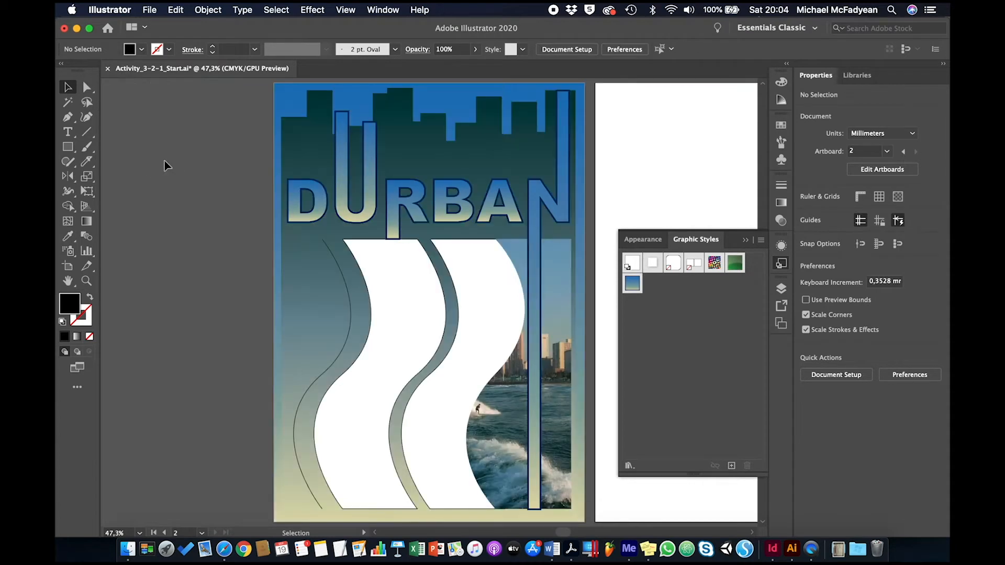
{"action": "left_click", "coordinate": [745, 241]}
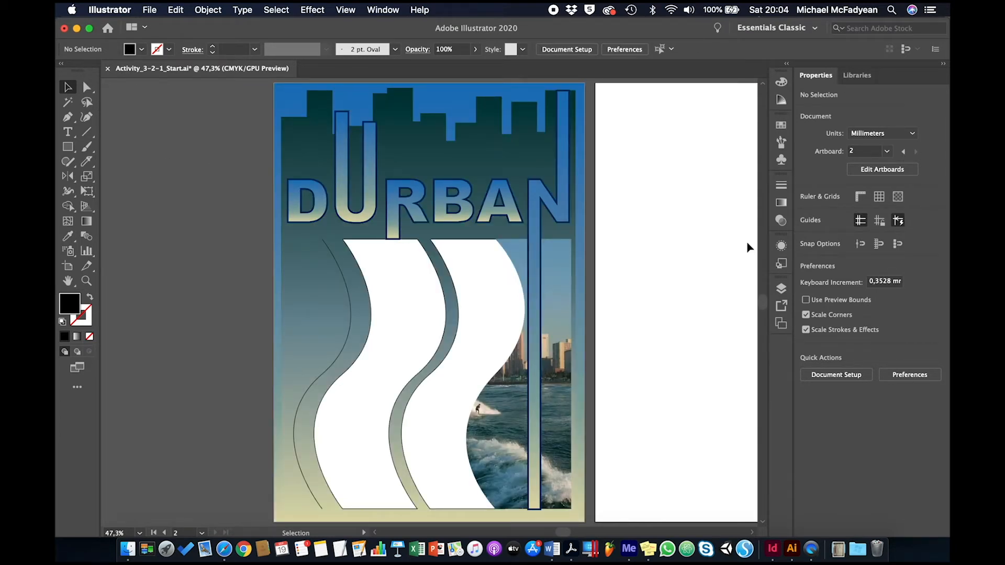
Convert the thin wavy line beside the white wave shapes into a type path, starting at its upper end.
{"action": "left_click", "coordinate": [349, 337]}
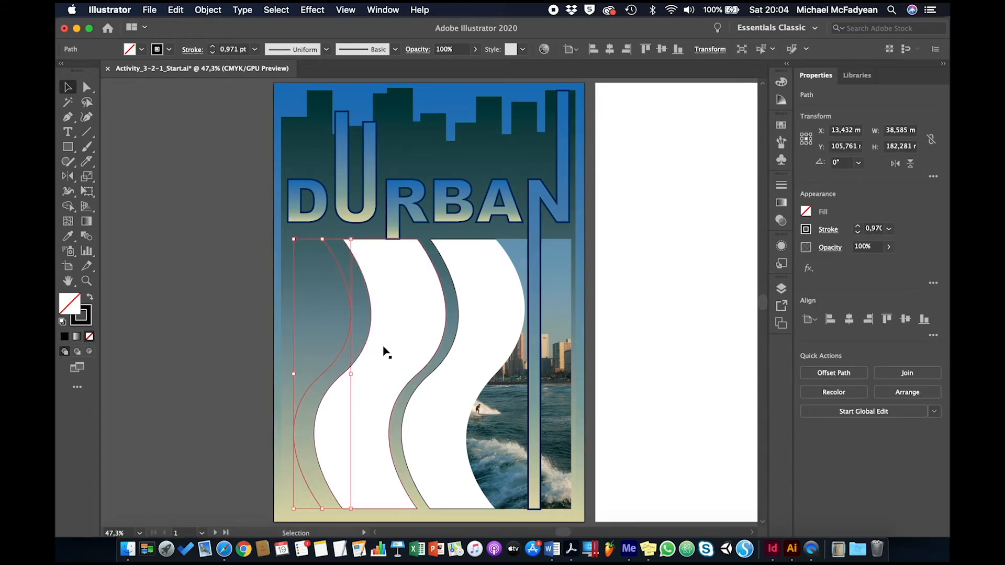
{"action": "double_click", "coordinate": [334, 366]}
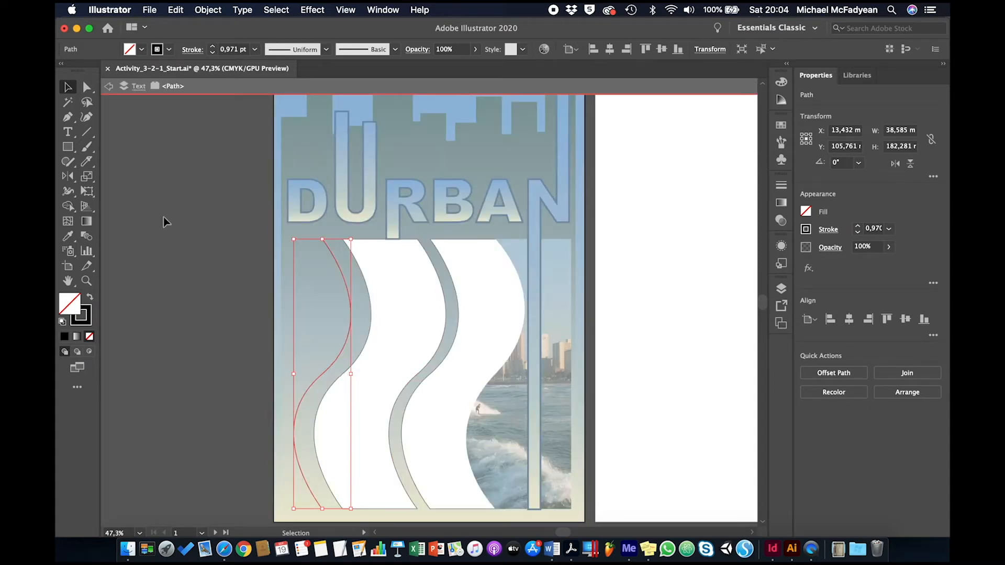
{"action": "left_click", "coordinate": [69, 133]}
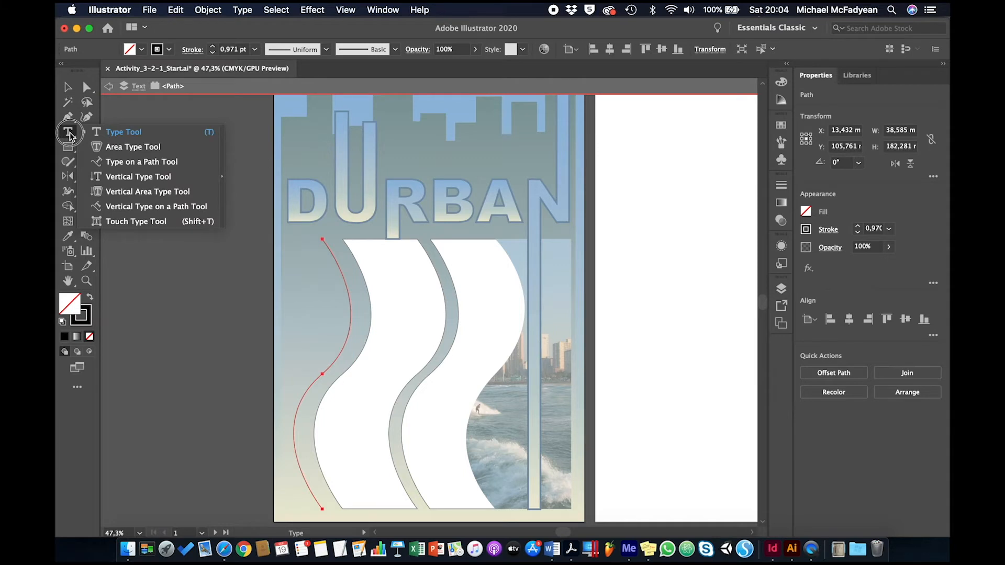
{"action": "left_click", "coordinate": [116, 163]}
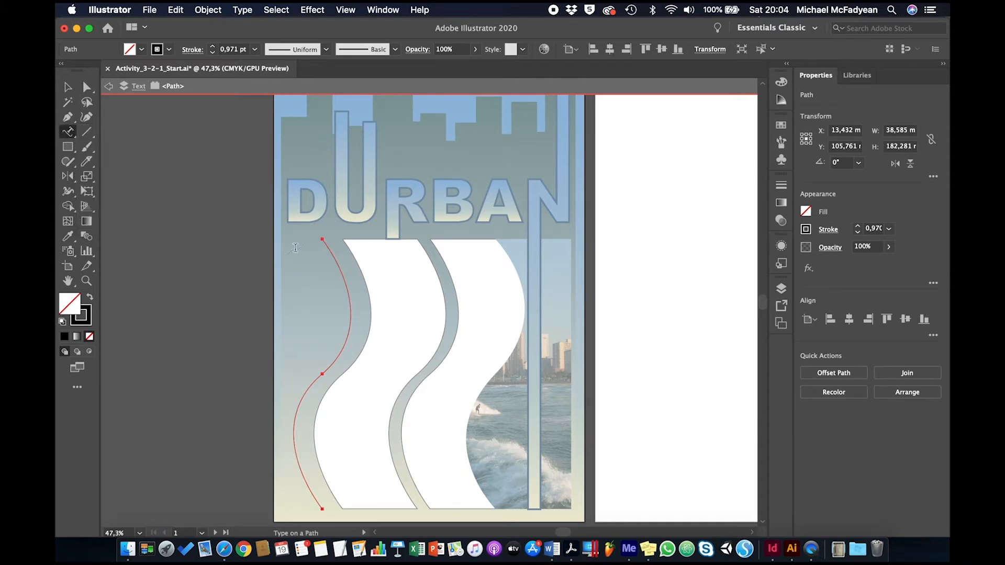
{"action": "left_click", "coordinate": [323, 237]}
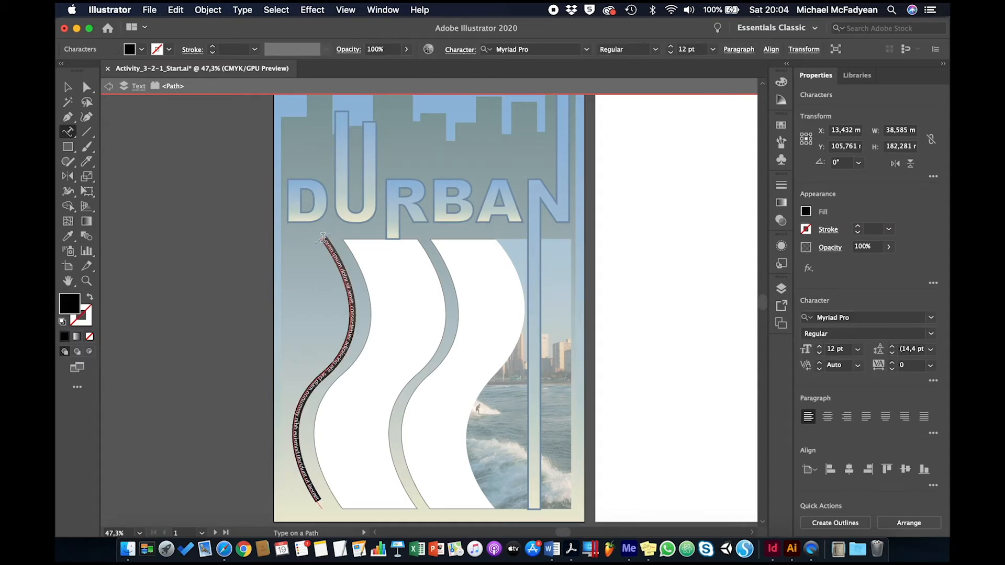
Replace the placeholder text on the wavy path with "surf...sand...sun...sizzle".
{"action": "key", "text": "super+equal"}
{"action": "key", "text": "super+equal"}
{"action": "key", "text": "super+equal"}
{"action": "key", "text": "super+equal"}
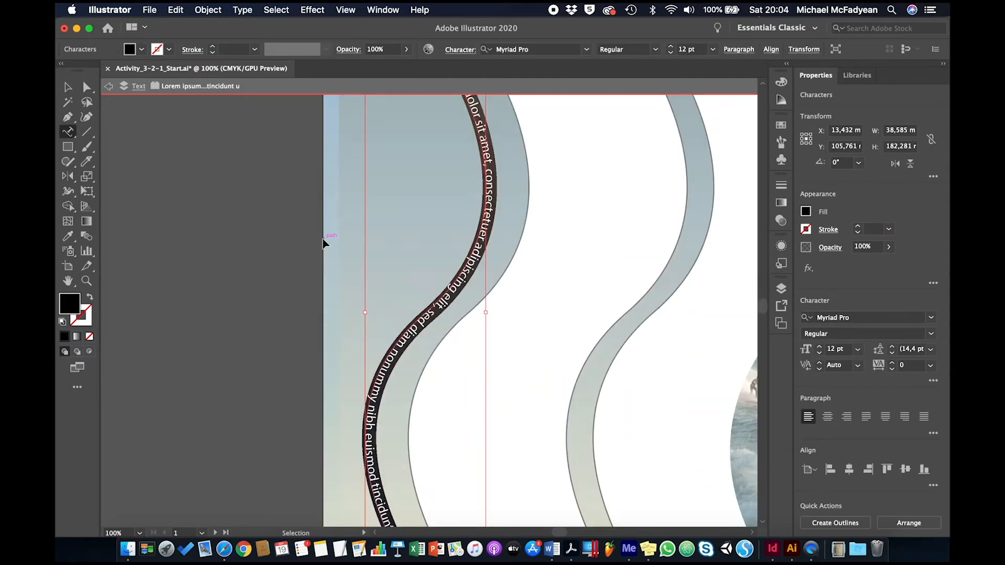
{"action": "scroll", "coordinate": [323, 237], "scroll_direction": "up", "scroll_amount": 10}
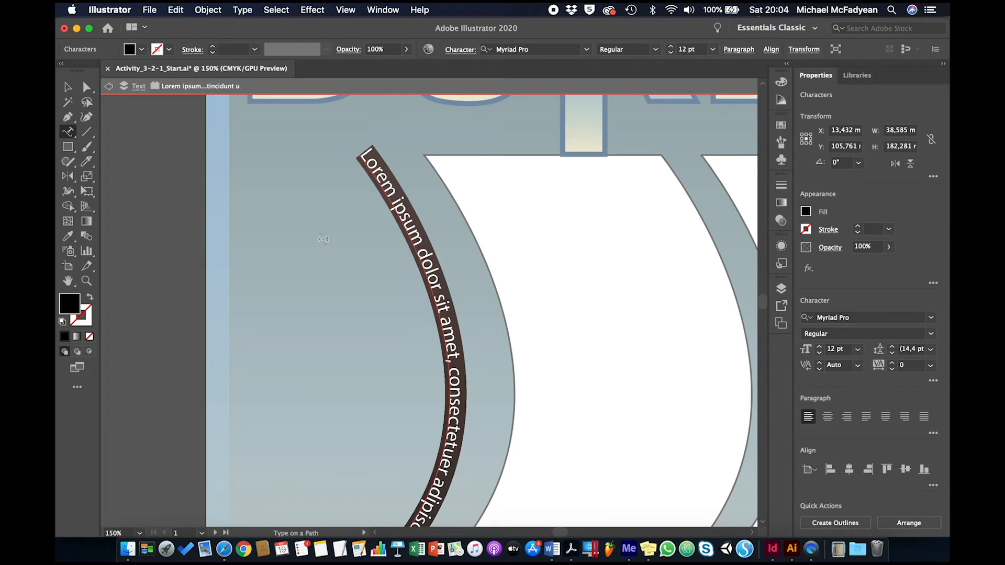
{"action": "type", "text": "surf"}
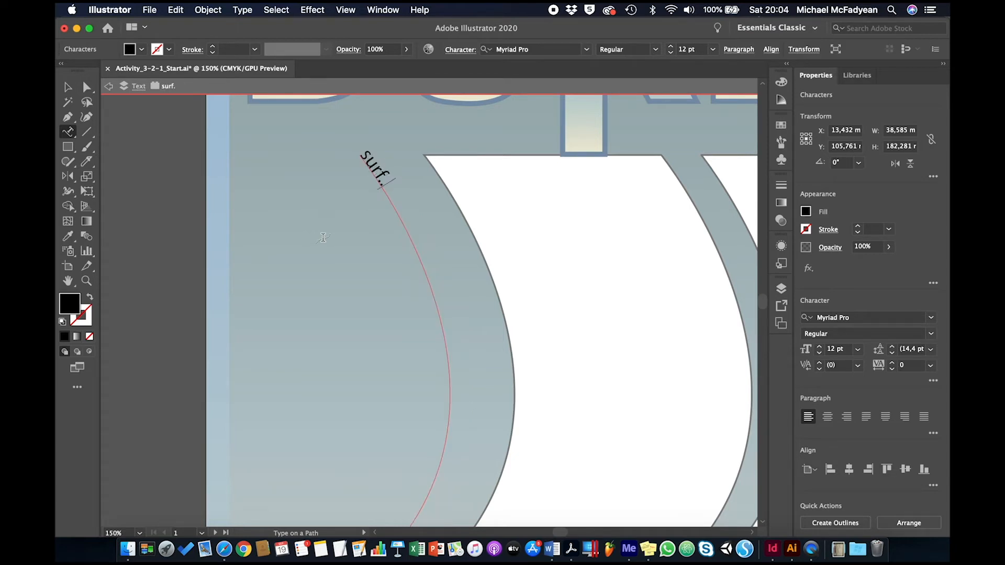
{"action": "type", "text": "...sand...sun..."}
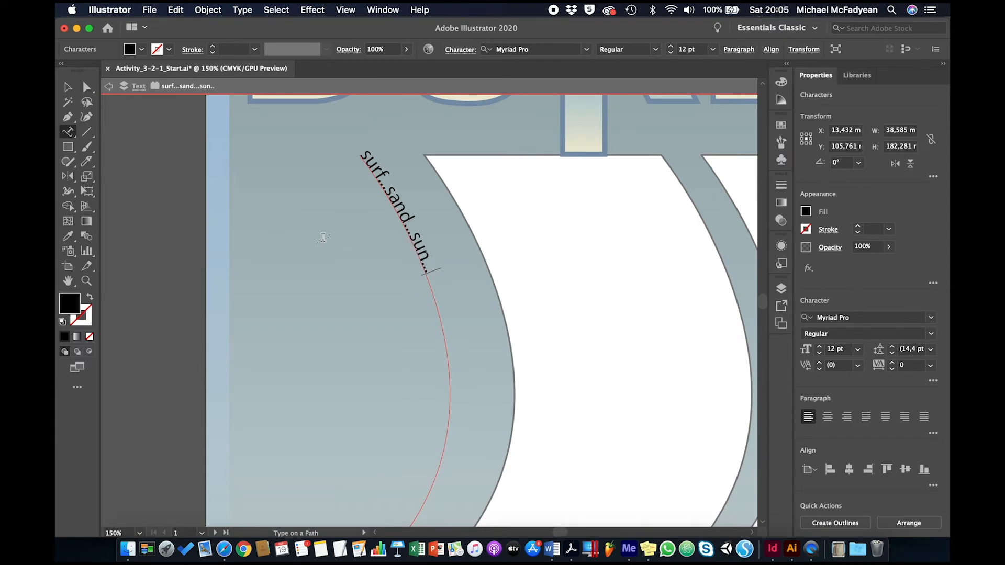
{"action": "type", "text": "sizzle"}
Set the font of all the text on the wavy path to Trebuchet MS Regular.
{"action": "key", "text": "super+a"}
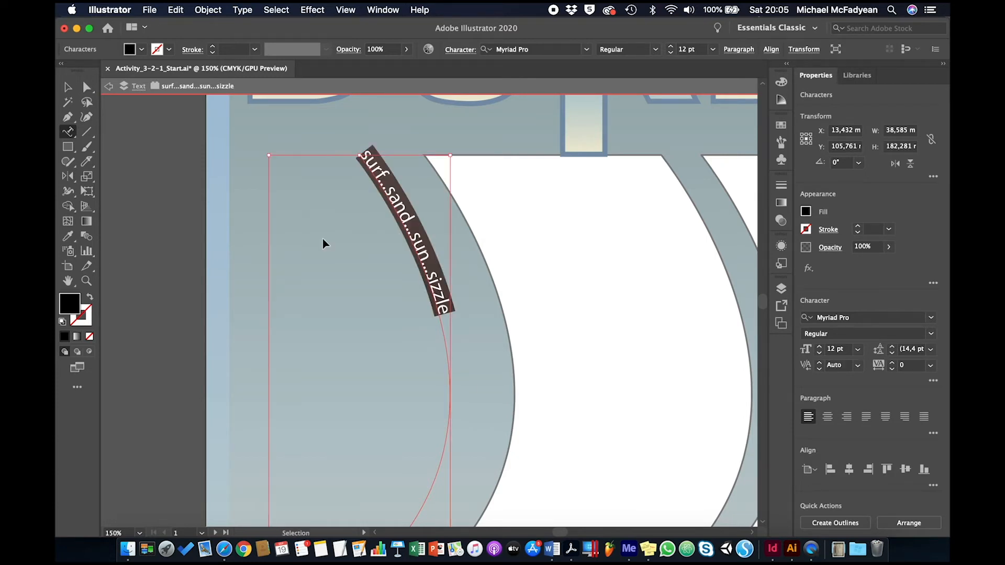
{"action": "key", "text": "super+0"}
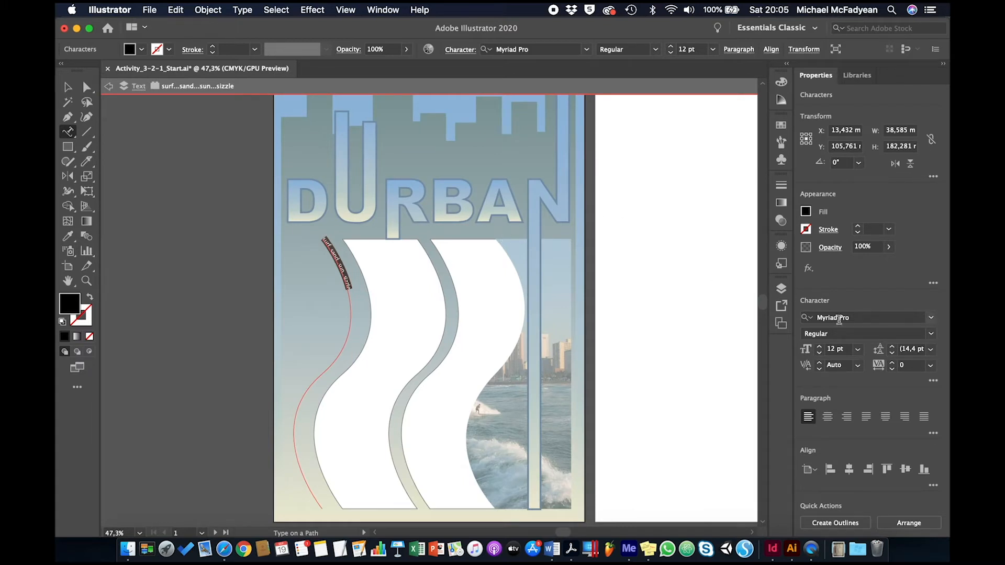
{"action": "left_click", "coordinate": [839, 318]}
{"action": "type", "text": "tre"}
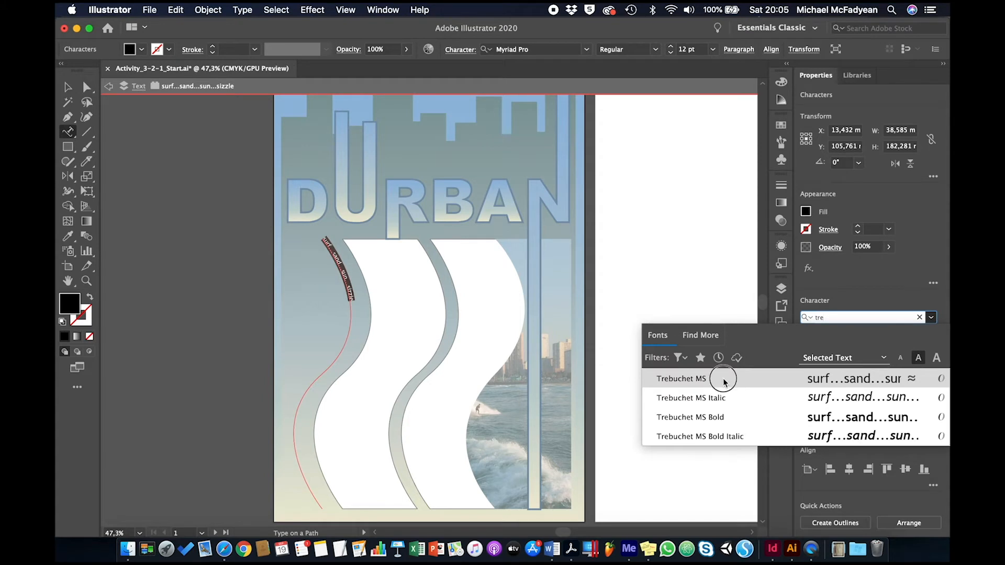
{"action": "left_click", "coordinate": [724, 380]}
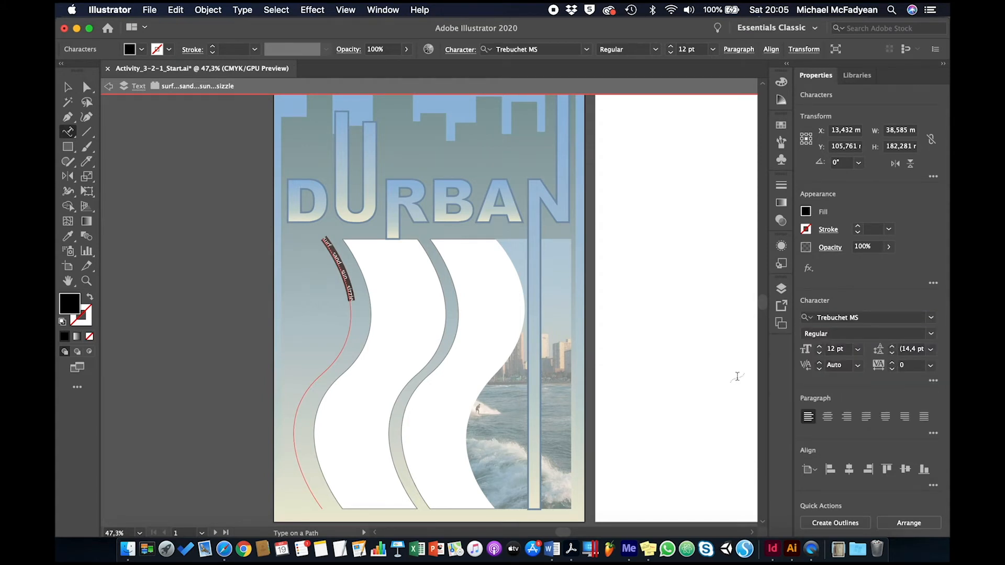
Increase the font size of the selected path text to 30 pt.
{"action": "left_click", "coordinate": [832, 350]}
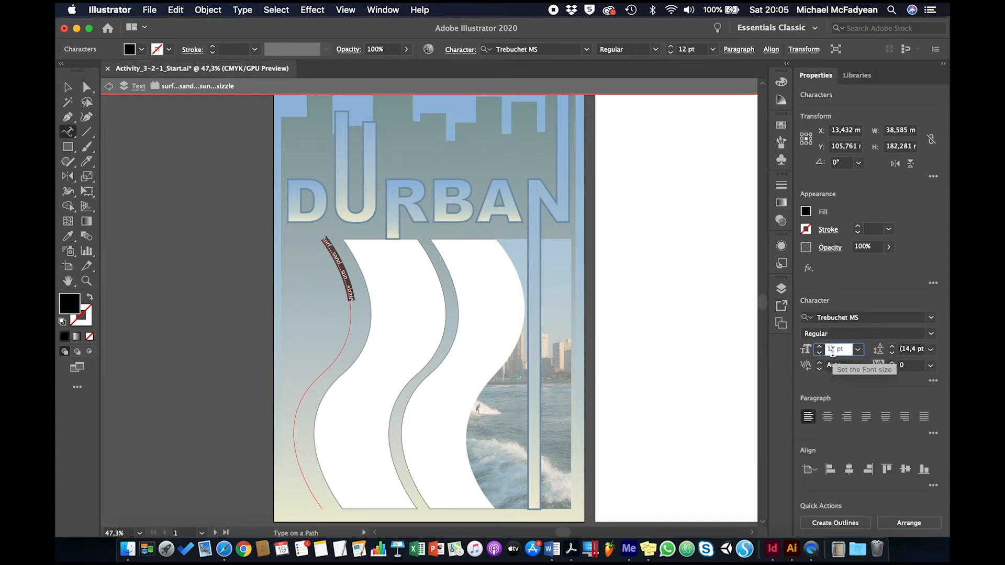
{"action": "key", "text": "Up"}
{"action": "key", "text": "Up"}
{"action": "key", "text": "Up"}
{"action": "key", "text": "Up"}
{"action": "key", "text": "Up"}
{"action": "key", "text": "Up"}
{"action": "key", "text": "Up"}
{"action": "key", "text": "Up"}
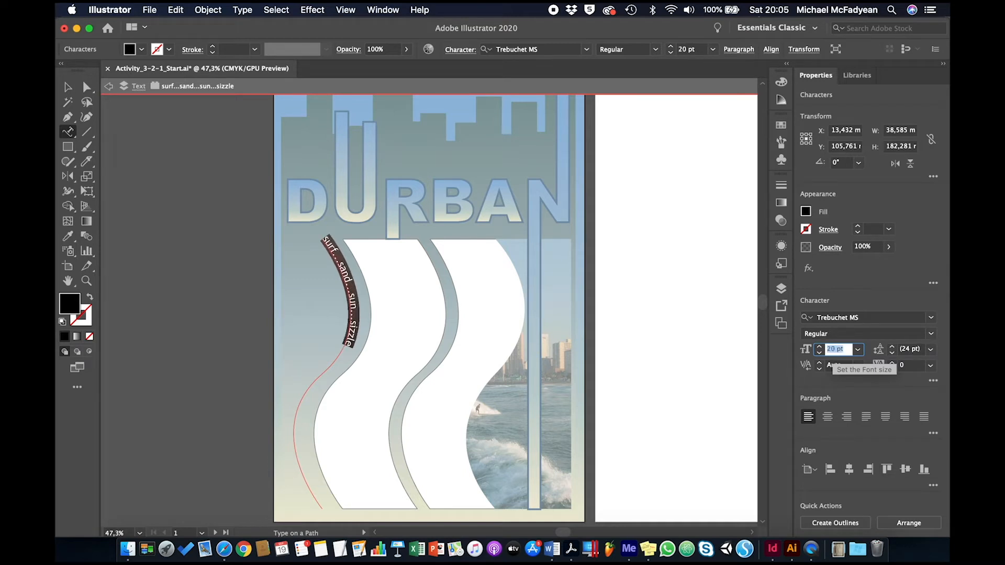
{"action": "key", "text": "Up"}
{"action": "key", "text": "Up"}
{"action": "key", "text": "Up"}
{"action": "key", "text": "Up"}
{"action": "key", "text": "Up"}
{"action": "key", "text": "Up"}
{"action": "key", "text": "Up"}
{"action": "key", "text": "Up"}
{"action": "key", "text": "Up"}
{"action": "key", "text": "Up"}
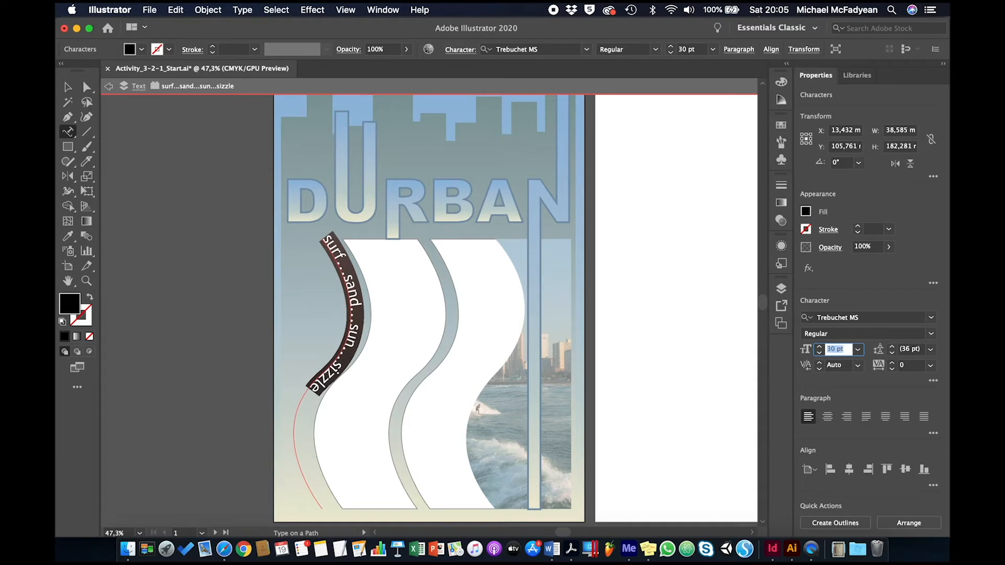
Increase the path text's tracking to 290 so the slogan spreads along the whole wavy path.
{"action": "left_click", "coordinate": [911, 370]}
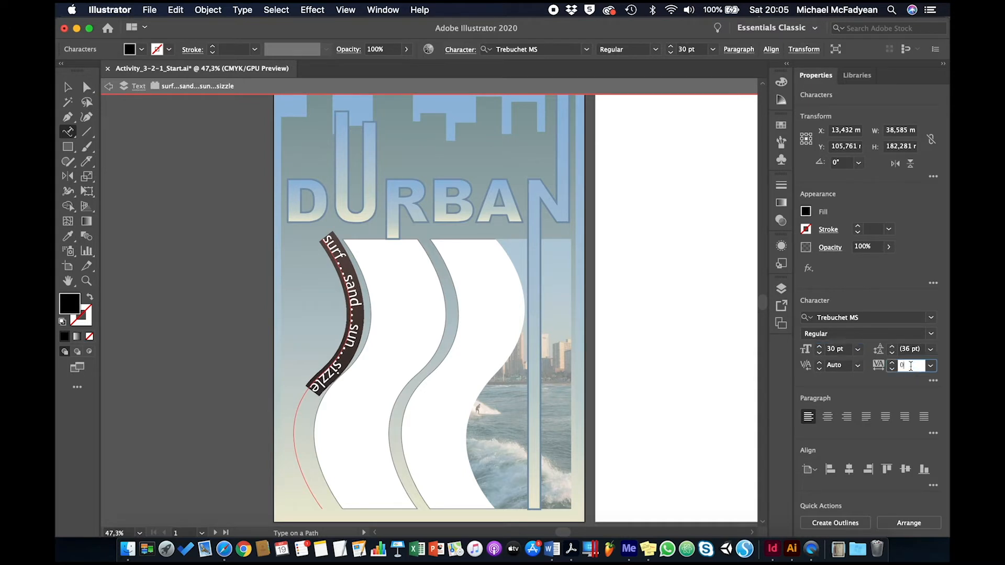
{"action": "key", "text": "Up"}
{"action": "key", "text": "Up"}
{"action": "key", "text": "Up"}
{"action": "key", "text": "Up"}
{"action": "key", "text": "Up"}
{"action": "key", "text": "Up"}
{"action": "key", "text": "Up"}
{"action": "key", "text": "Up"}
{"action": "key", "text": "Up"}
{"action": "key", "text": "Up"}
{"action": "key", "text": "Up"}
{"action": "key", "text": "Up"}
{"action": "key", "text": "Up"}
{"action": "key", "text": "Up"}
{"action": "key", "text": "Up"}
{"action": "key", "text": "Up"}
{"action": "key", "text": "Up"}
{"action": "key", "text": "Up"}
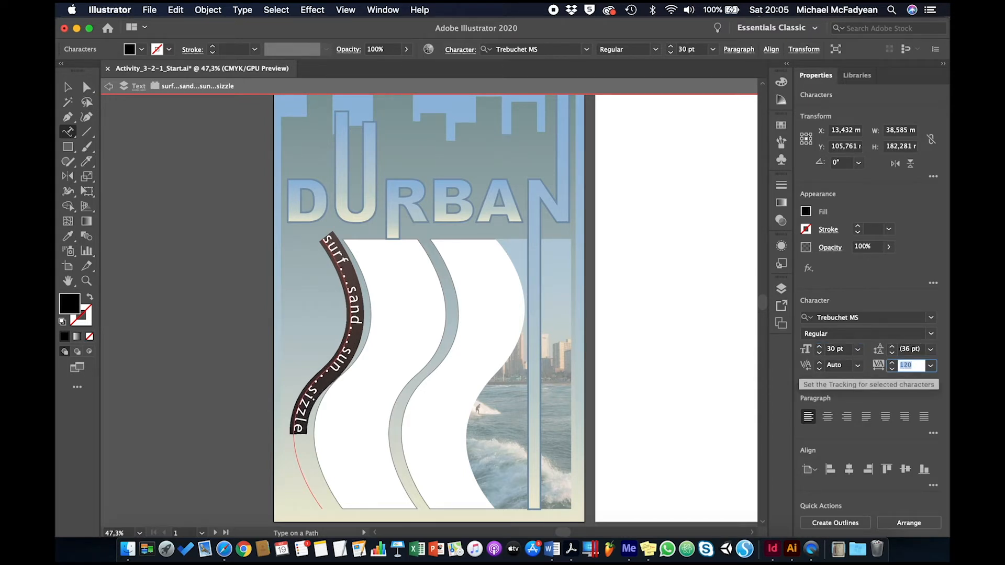
{"action": "key", "text": "Up"}
{"action": "key", "text": "Up"}
{"action": "key", "text": "Up"}
{"action": "key", "text": "Up"}
{"action": "key", "text": "Up"}
{"action": "key", "text": "Up"}
{"action": "key", "text": "Up"}
{"action": "key", "text": "Up"}
{"action": "key", "text": "Up"}
{"action": "key", "text": "Up"}
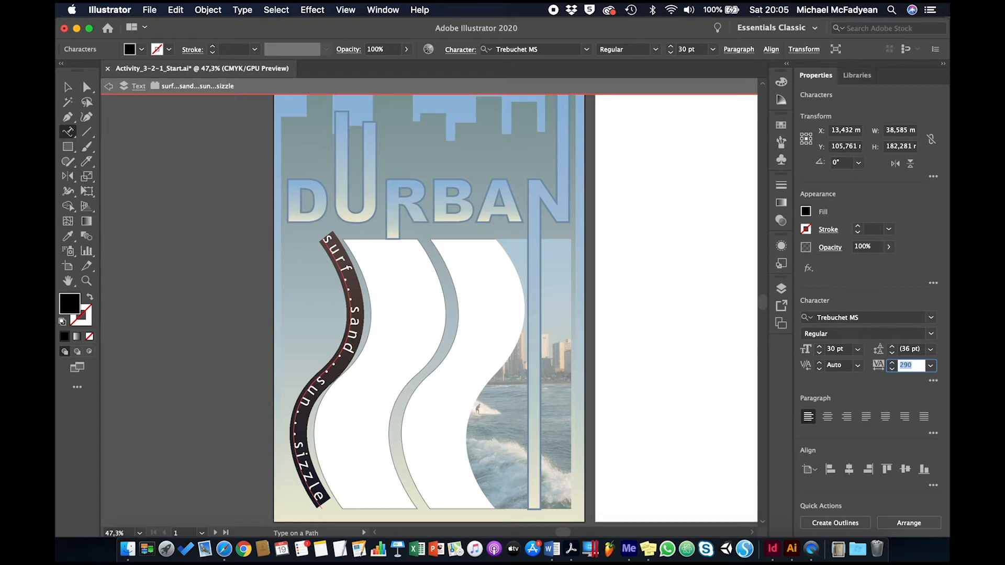
Fill the path text with white and leave the path's isolation mode.
{"action": "left_click", "coordinate": [804, 211]}
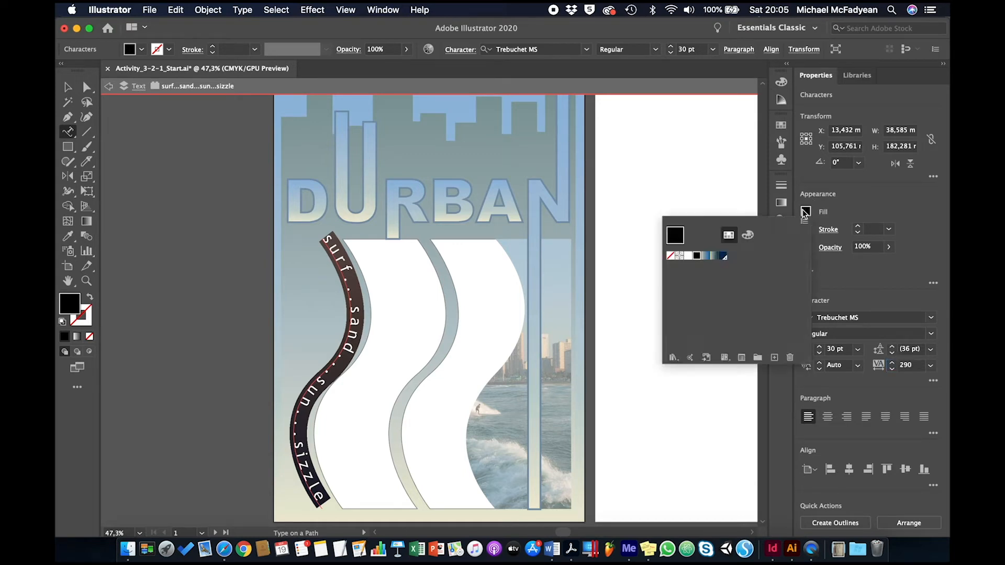
{"action": "left_click", "coordinate": [688, 255]}
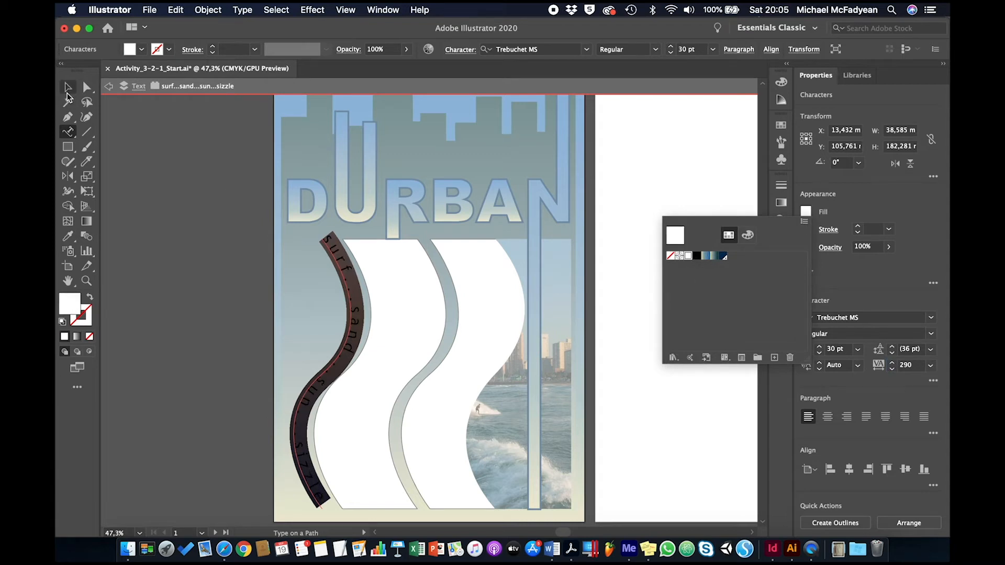
{"action": "left_click", "coordinate": [67, 90]}
{"action": "left_click", "coordinate": [67, 89]}
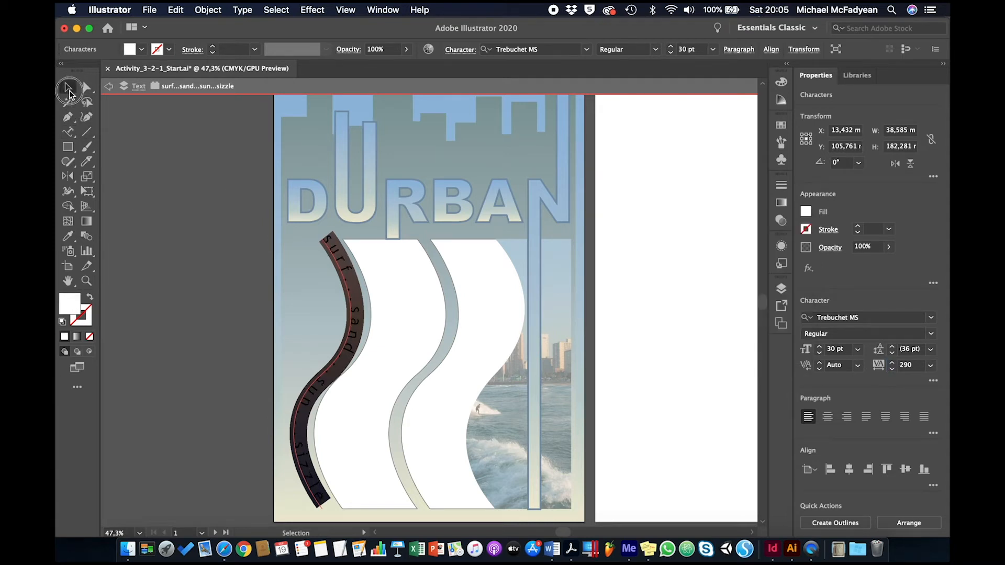
{"action": "left_click", "coordinate": [186, 229]}
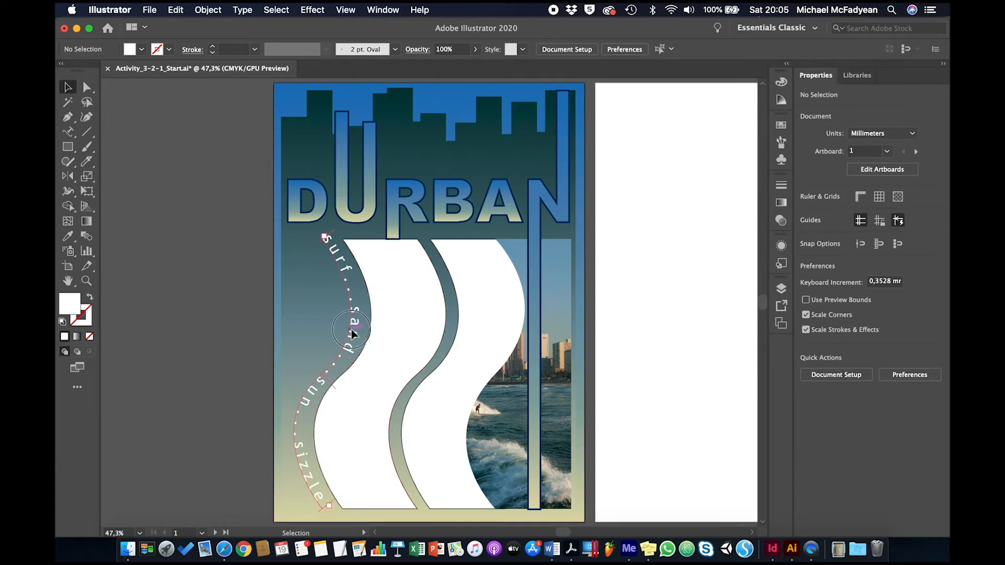
Flip the slogan to the other side of its path with the Type on a Path options, and deselect it.
{"action": "left_click", "coordinate": [351, 330]}
{"action": "left_click", "coordinate": [242, 10]}
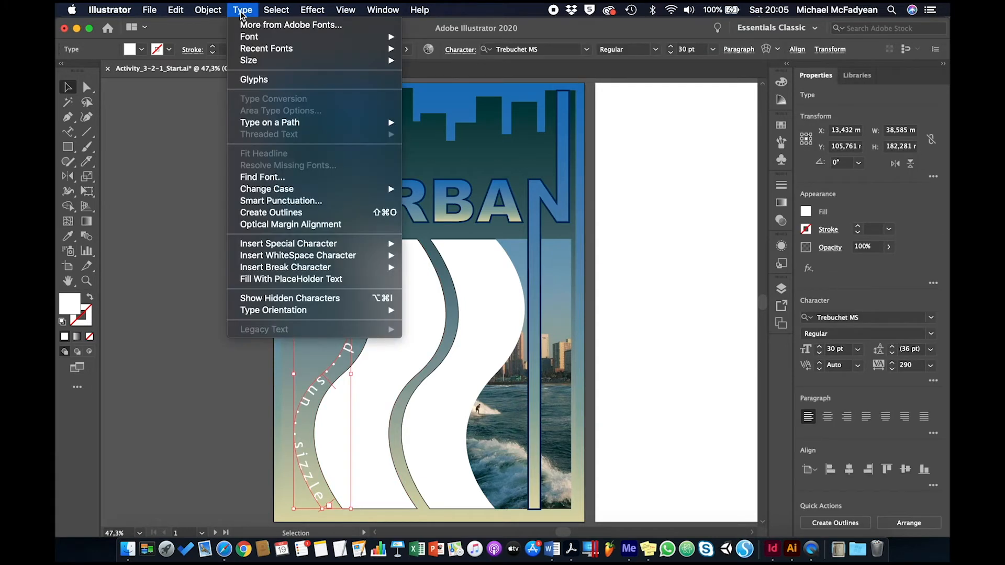
{"action": "mouse_move", "coordinate": [310, 122]}
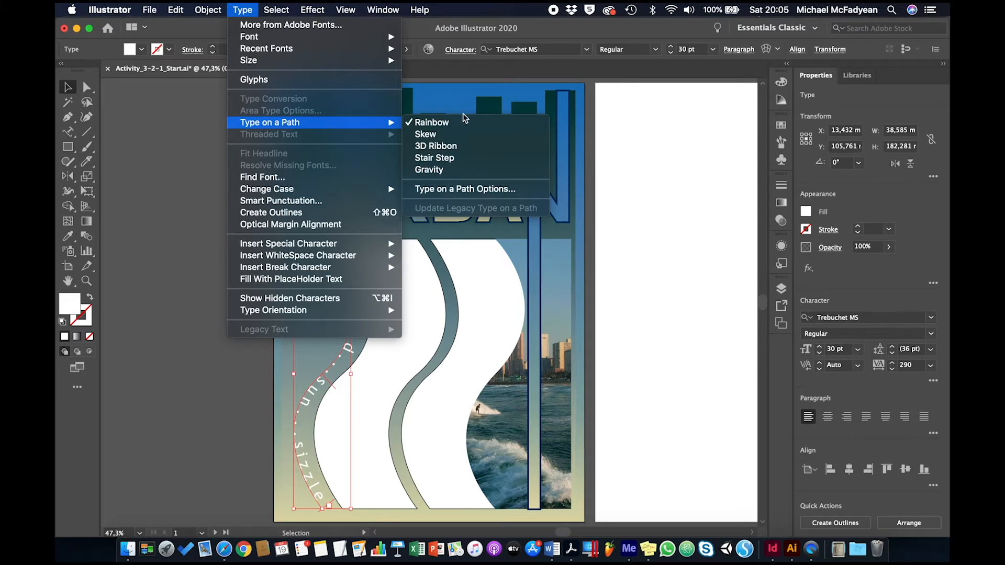
{"action": "left_click", "coordinate": [468, 190]}
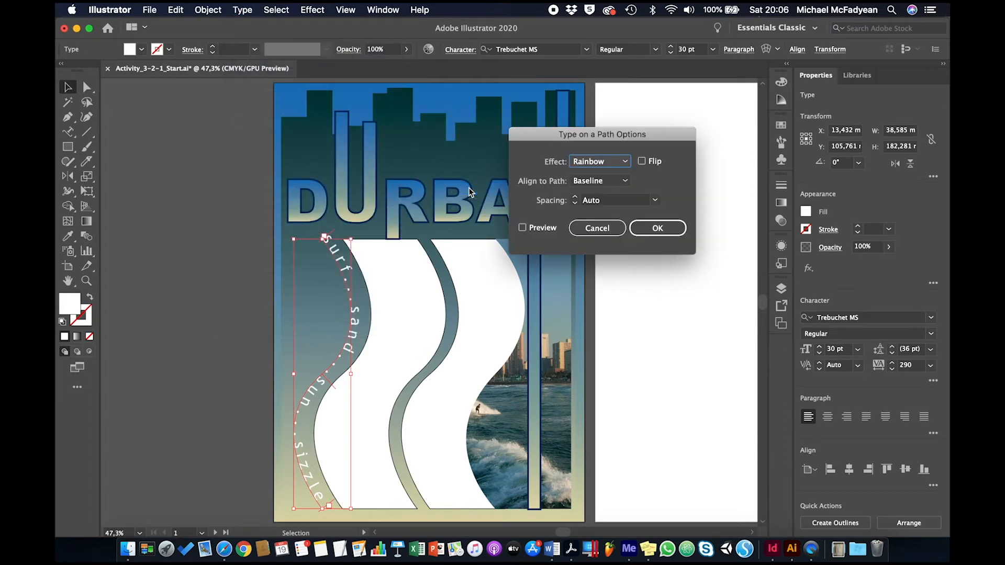
{"action": "left_click", "coordinate": [641, 162]}
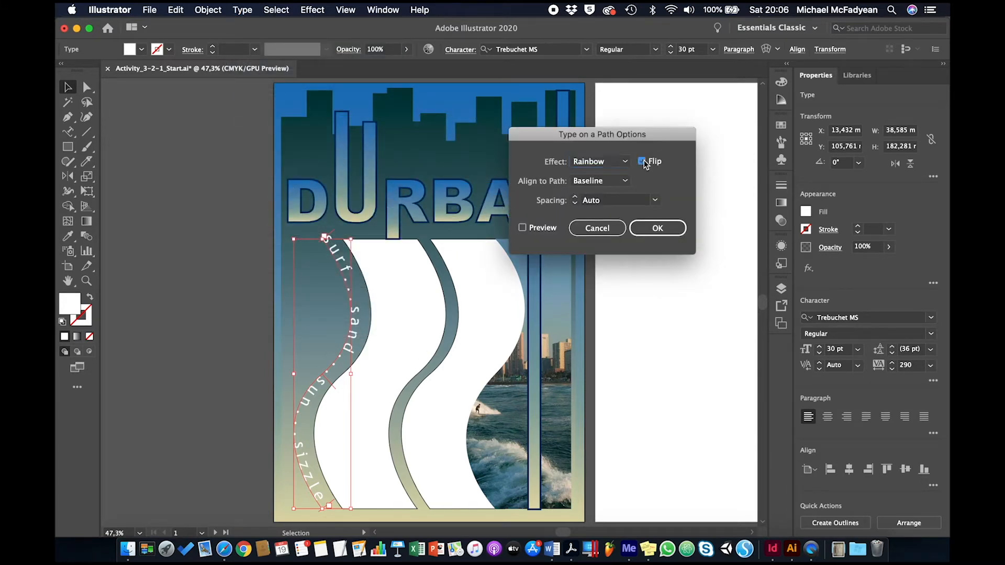
{"action": "left_click", "coordinate": [651, 227]}
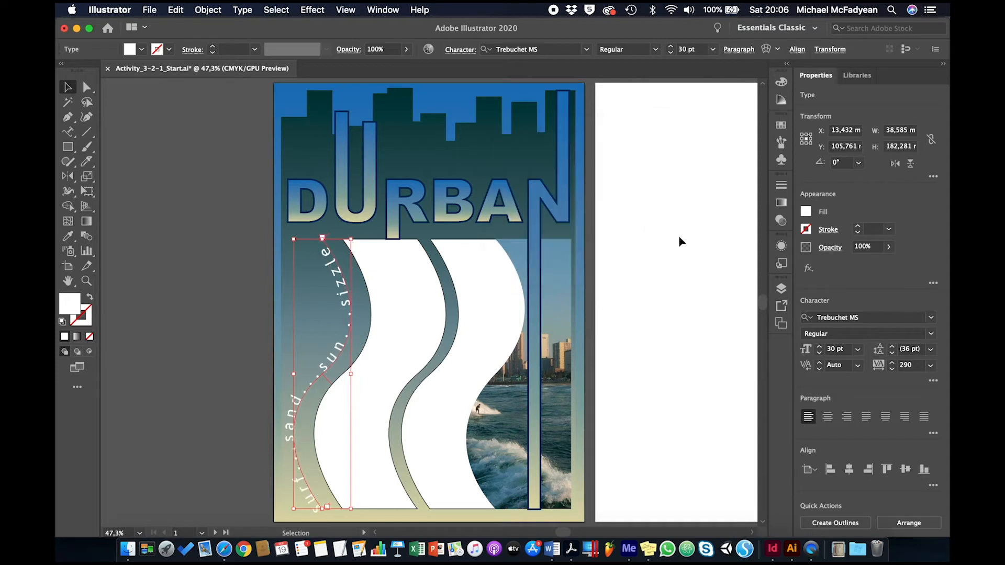
{"action": "left_click", "coordinate": [676, 241]}
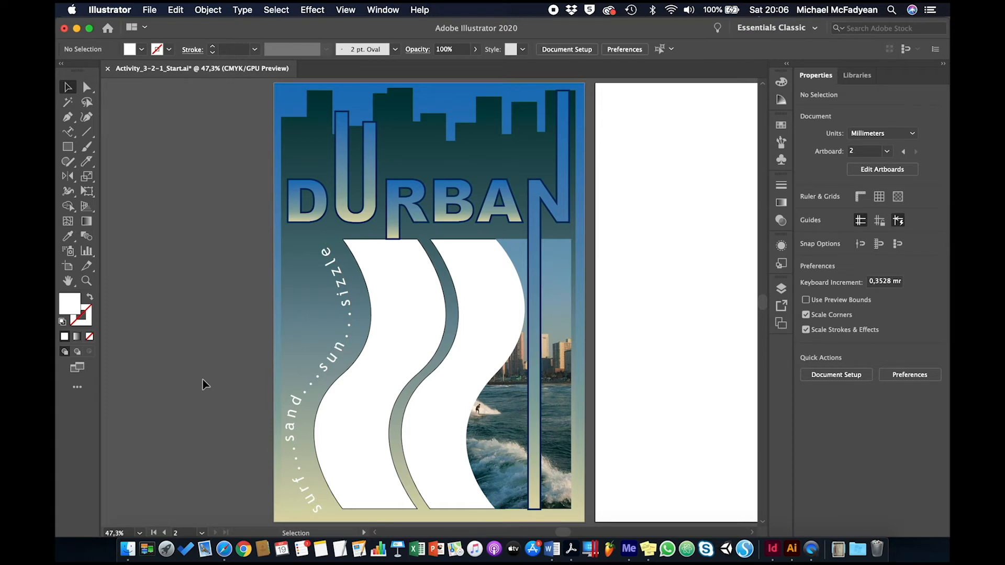
{"action": "left_click", "coordinate": [403, 293]}
{"action": "left_click", "coordinate": [476, 302]}
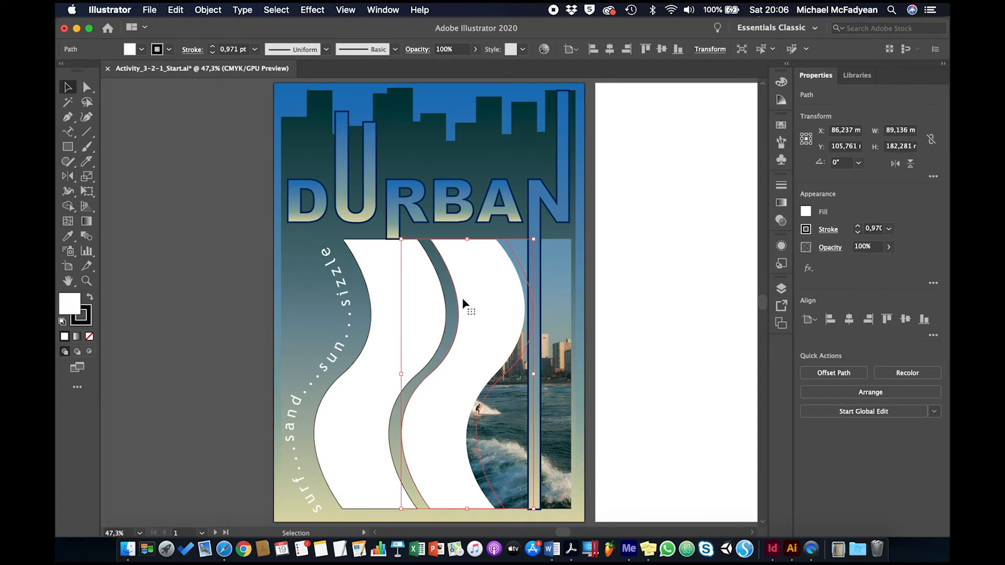
{"action": "left_click", "coordinate": [388, 277]}
{"action": "left_click", "coordinate": [222, 234]}
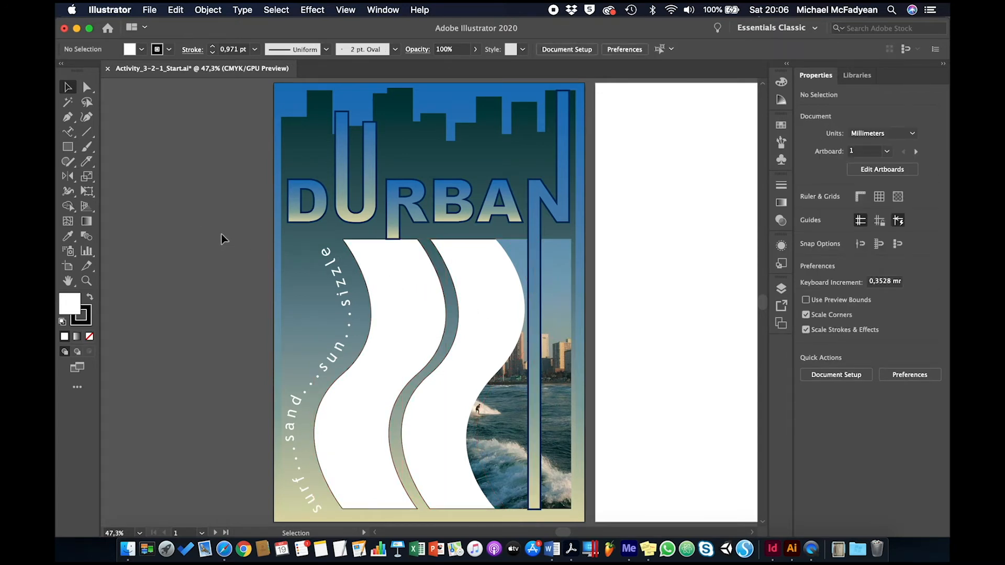
Place the text file Activity_3-2-1_Text.rtf from the Theme 2 folder into the poster document.
{"action": "left_click", "coordinate": [149, 9]}
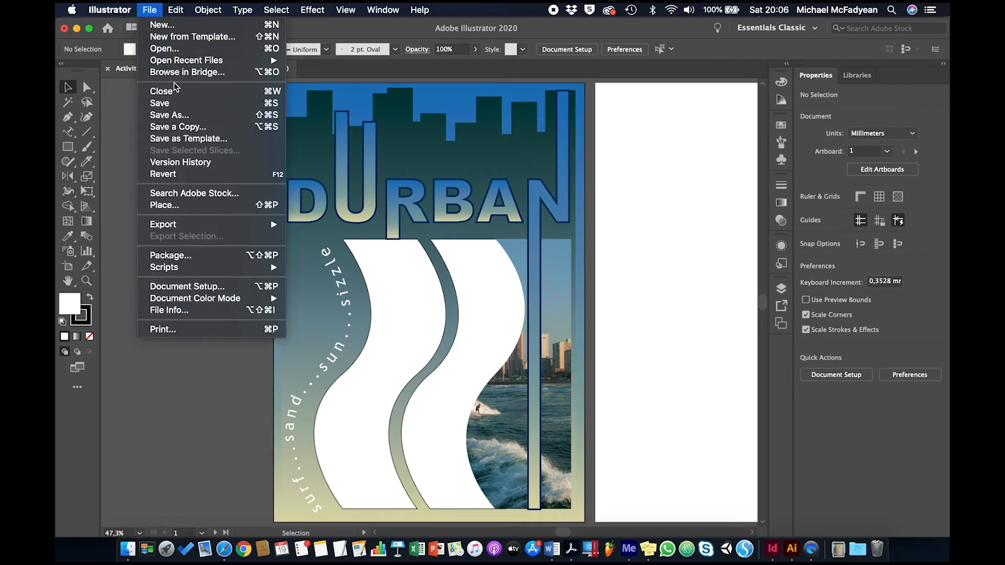
{"action": "left_click", "coordinate": [191, 204]}
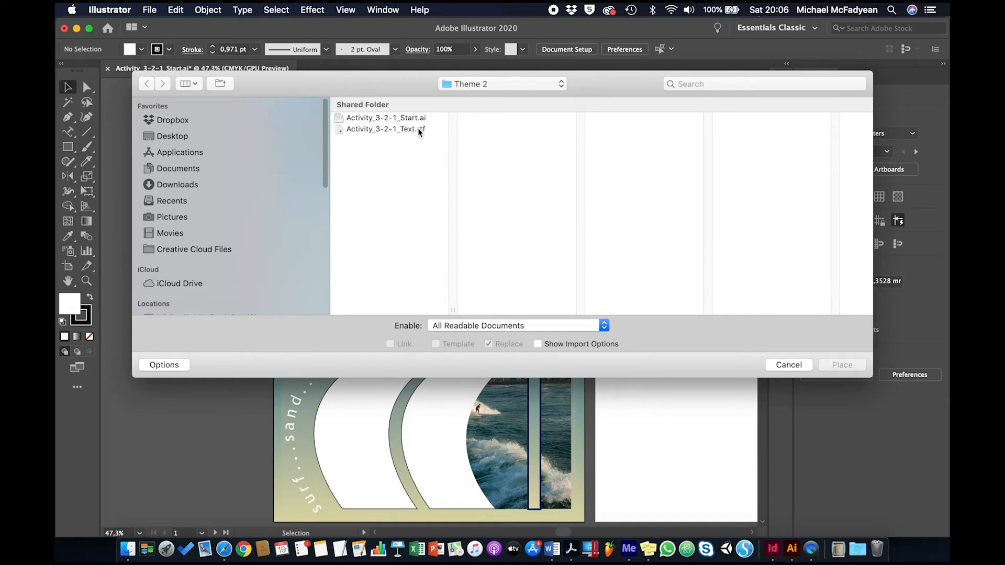
{"action": "left_click", "coordinate": [390, 130]}
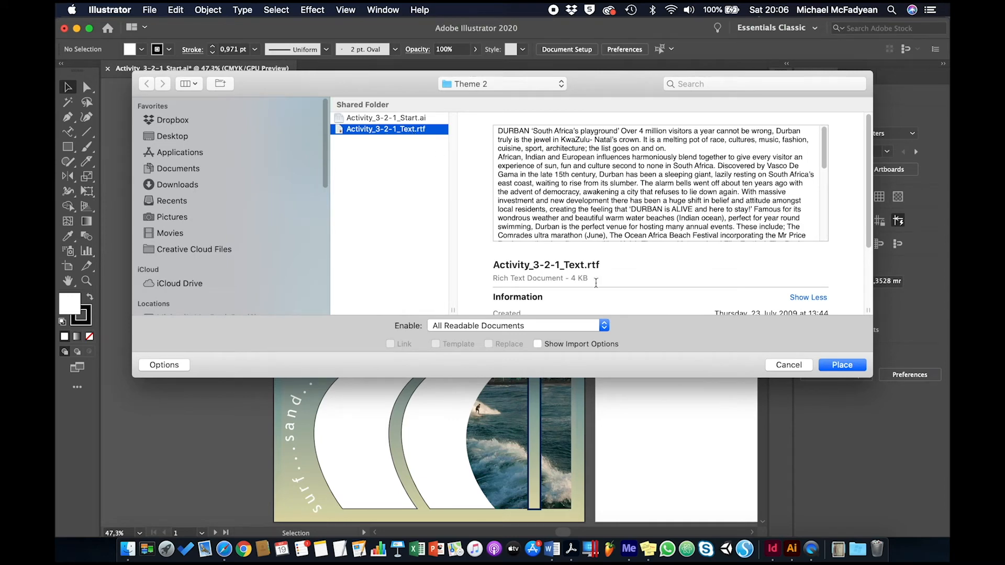
{"action": "left_click", "coordinate": [835, 364]}
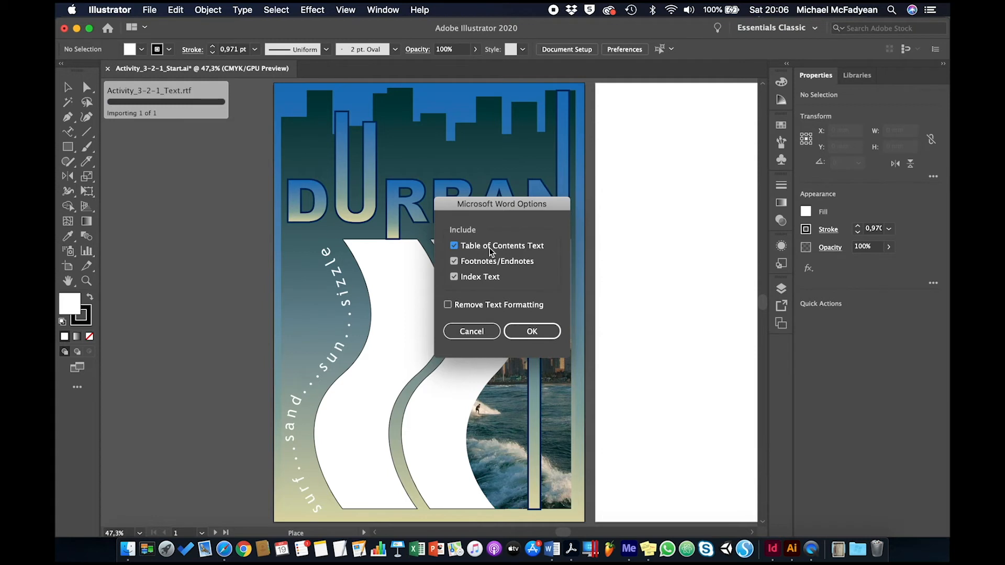
Import the text without table of contents text, footnotes/endnotes or index text, and with Remove Text Formatting enabled.
{"action": "left_click", "coordinate": [455, 246]}
{"action": "left_click", "coordinate": [454, 261]}
{"action": "left_click", "coordinate": [454, 277]}
{"action": "left_click", "coordinate": [449, 305]}
{"action": "left_click", "coordinate": [530, 330]}
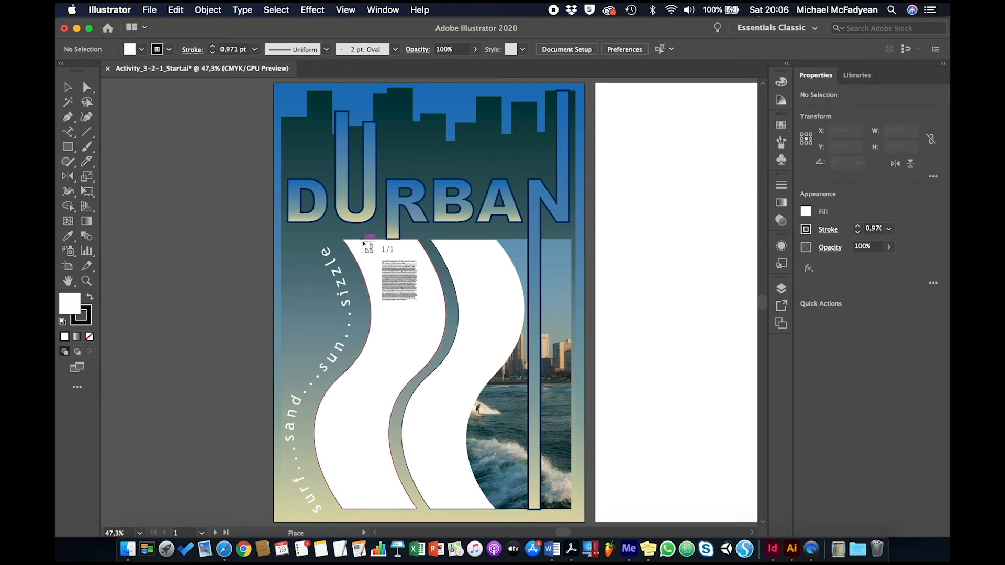
Flow the imported text into the left wave shape and thread its overflow into the right wave shape.
{"action": "left_click", "coordinate": [362, 241]}
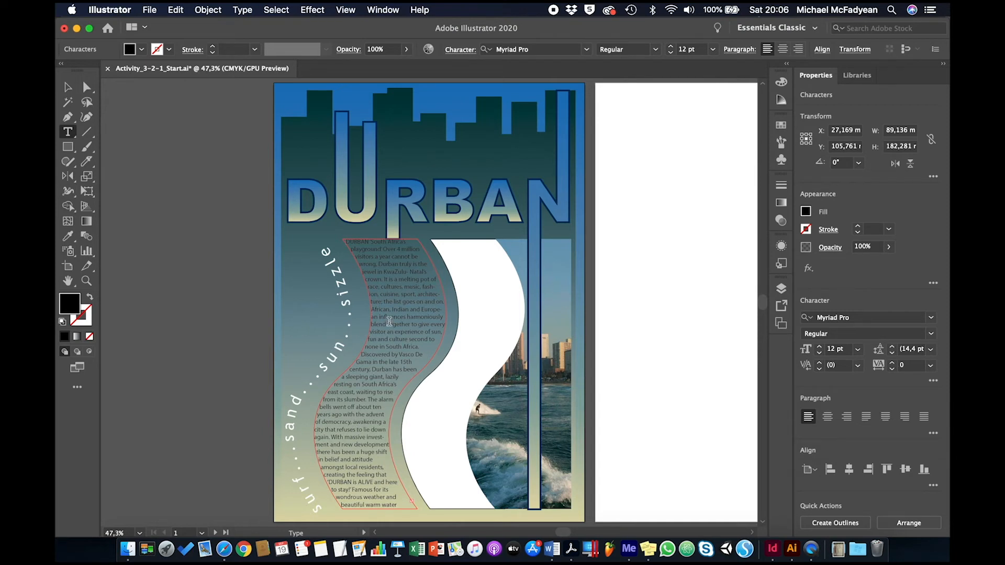
{"action": "left_click", "coordinate": [68, 87]}
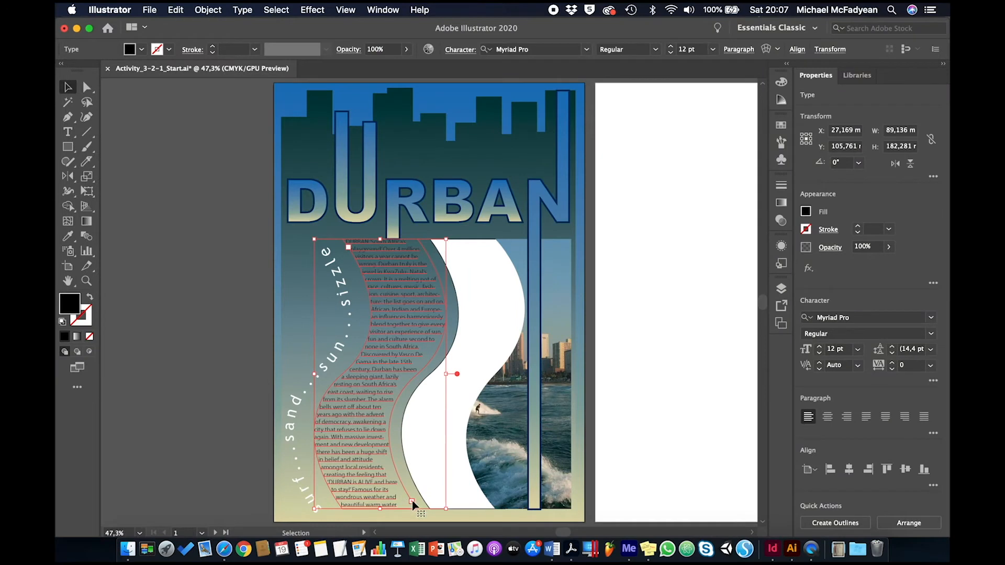
{"action": "left_click", "coordinate": [412, 503]}
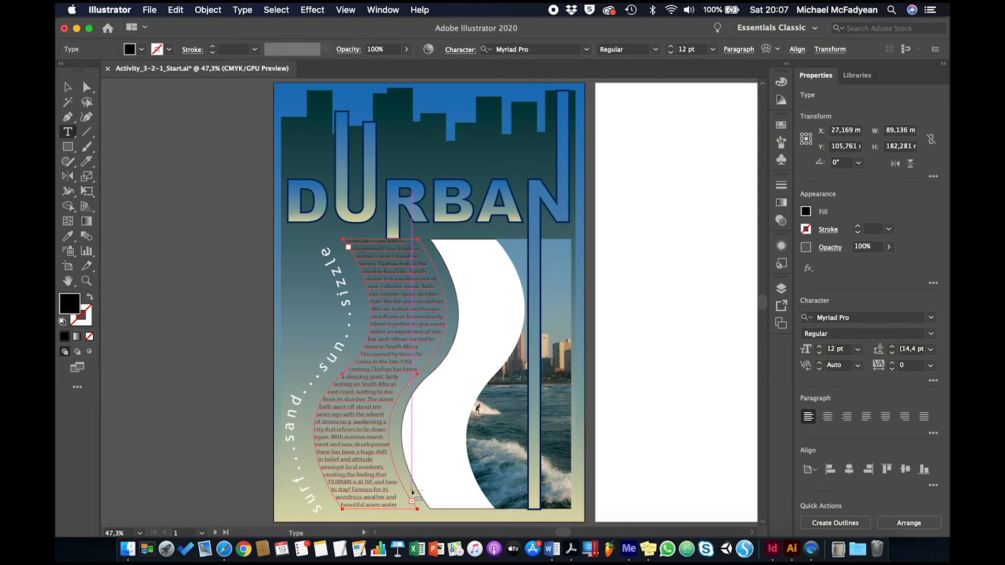
{"action": "left_click", "coordinate": [446, 242]}
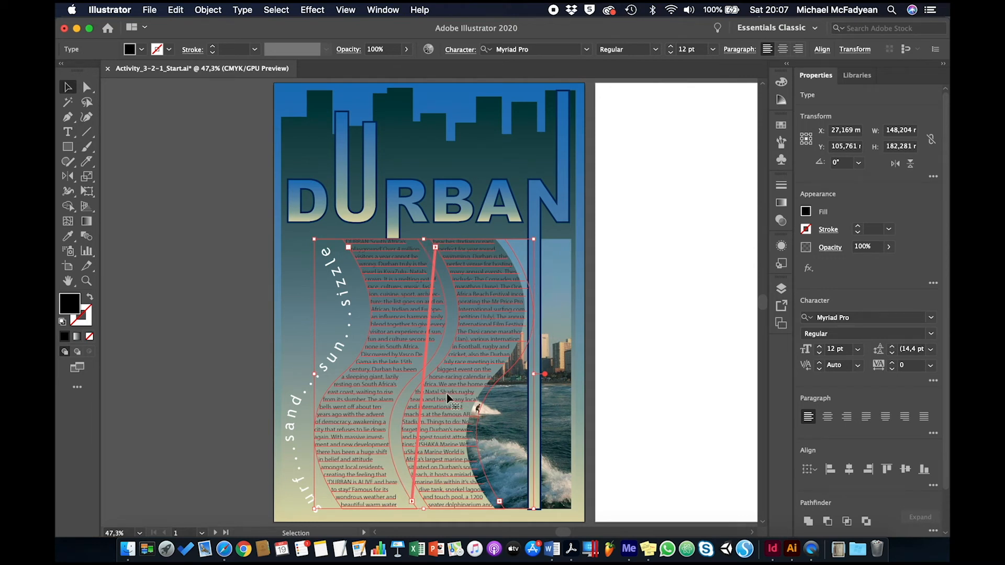
Select all of the threaded body text and set its font to Trebuchet MS Regular.
{"action": "left_click", "coordinate": [68, 132]}
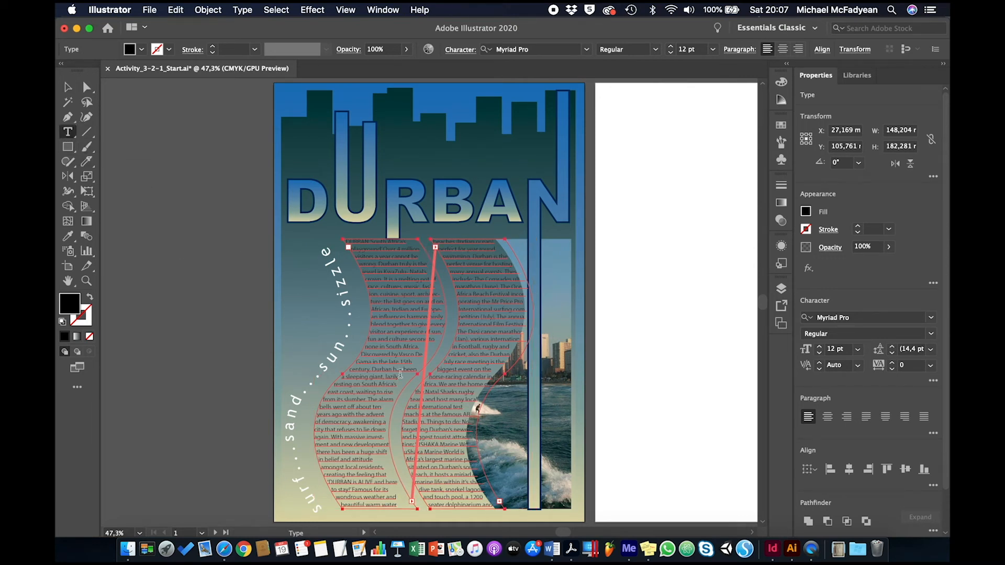
{"action": "left_click", "coordinate": [399, 341]}
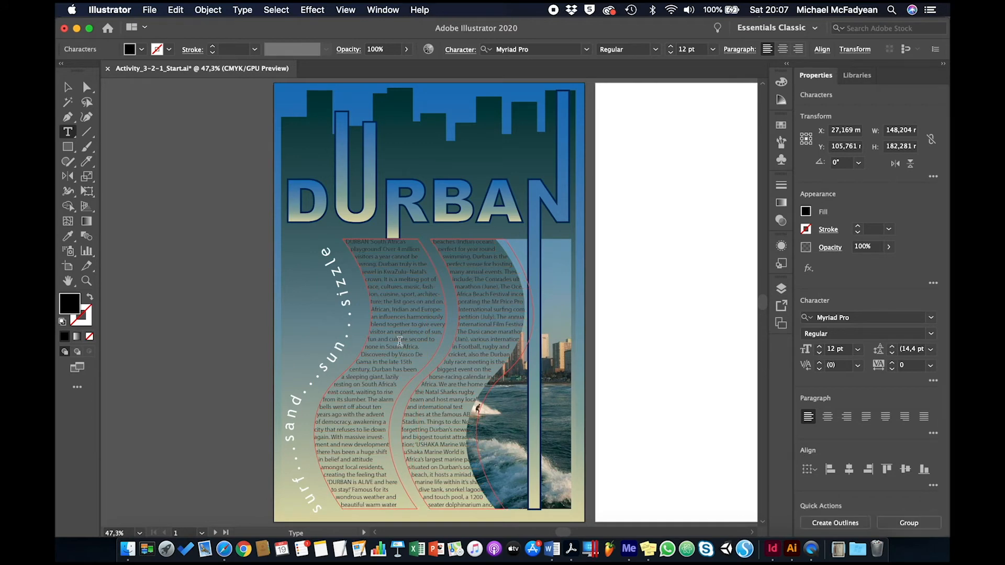
{"action": "key", "text": "super+a"}
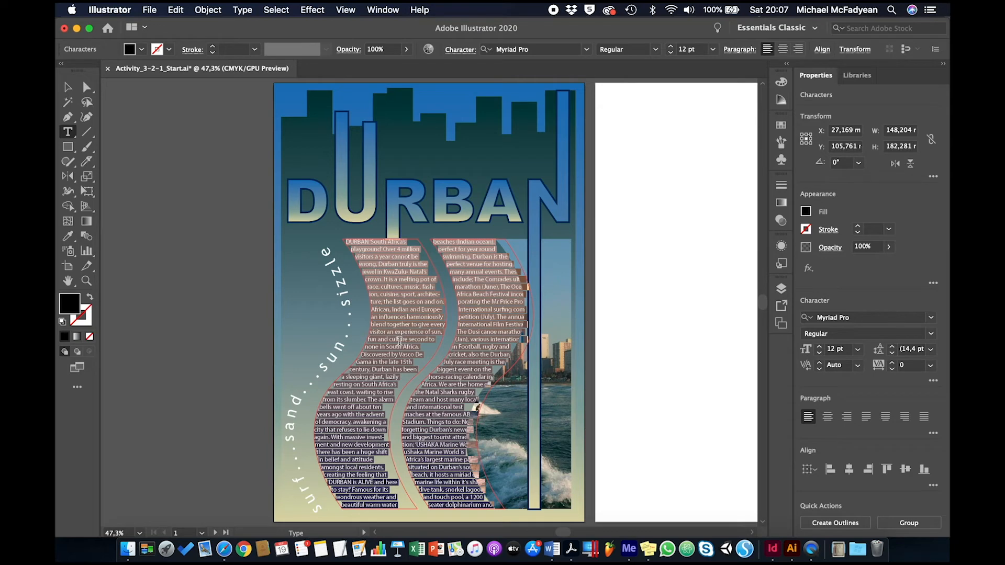
{"action": "left_click", "coordinate": [858, 316]}
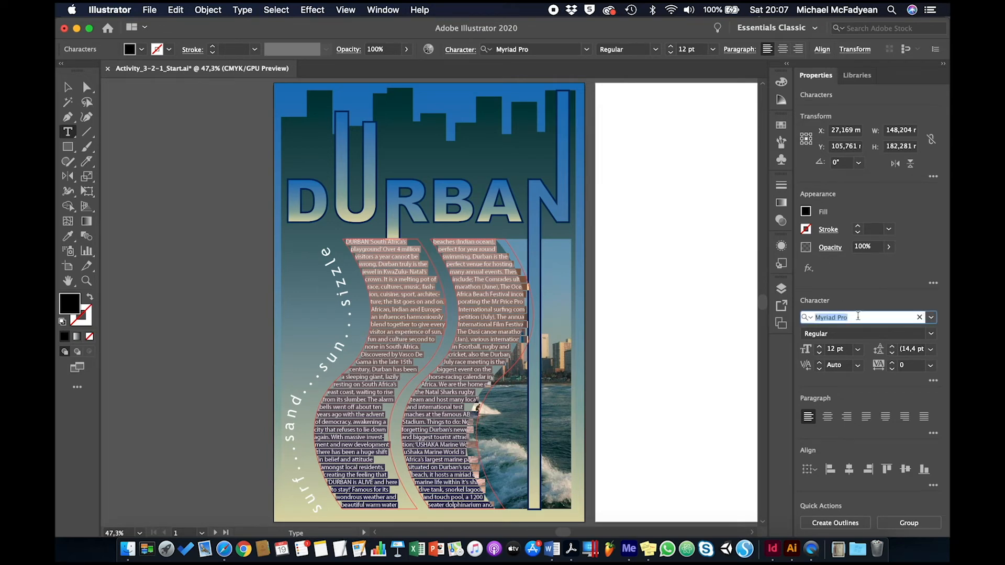
{"action": "type", "text": "tre"}
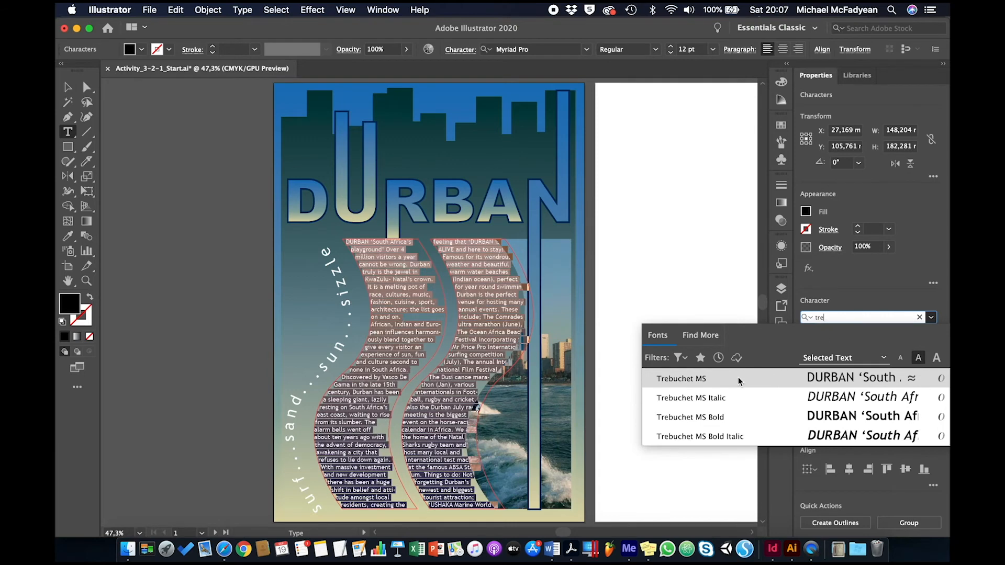
{"action": "left_click", "coordinate": [737, 377]}
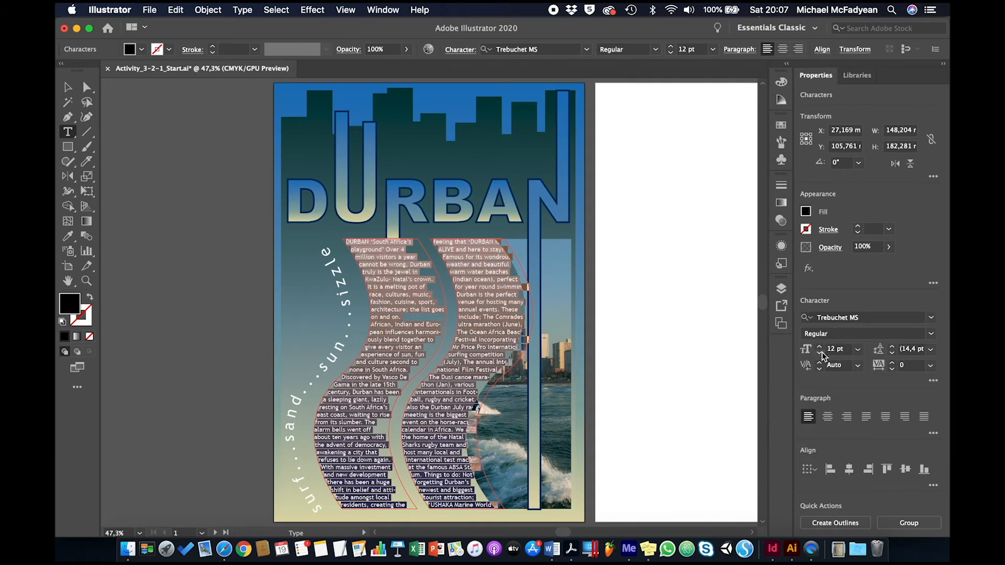
Set the selected body text to a font size of 8 pt with 10 pt leading.
{"action": "left_click", "coordinate": [819, 354]}
{"action": "left_click", "coordinate": [819, 353]}
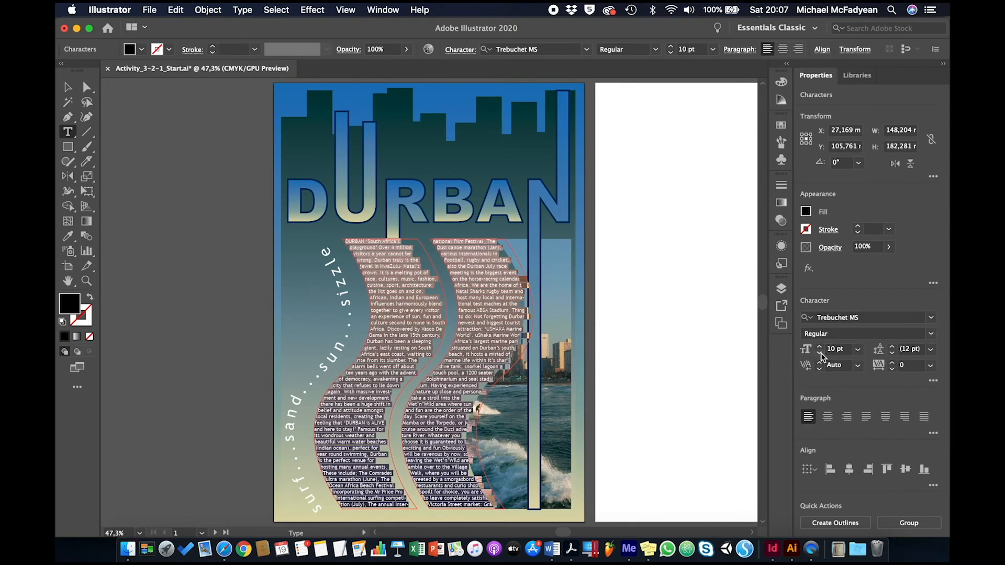
{"action": "left_click", "coordinate": [820, 353]}
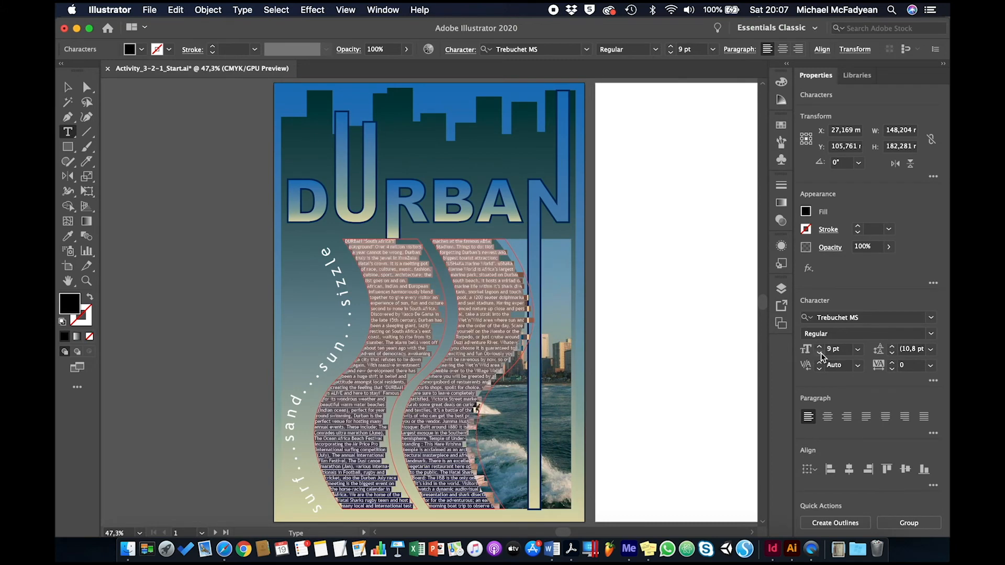
{"action": "left_click", "coordinate": [819, 353]}
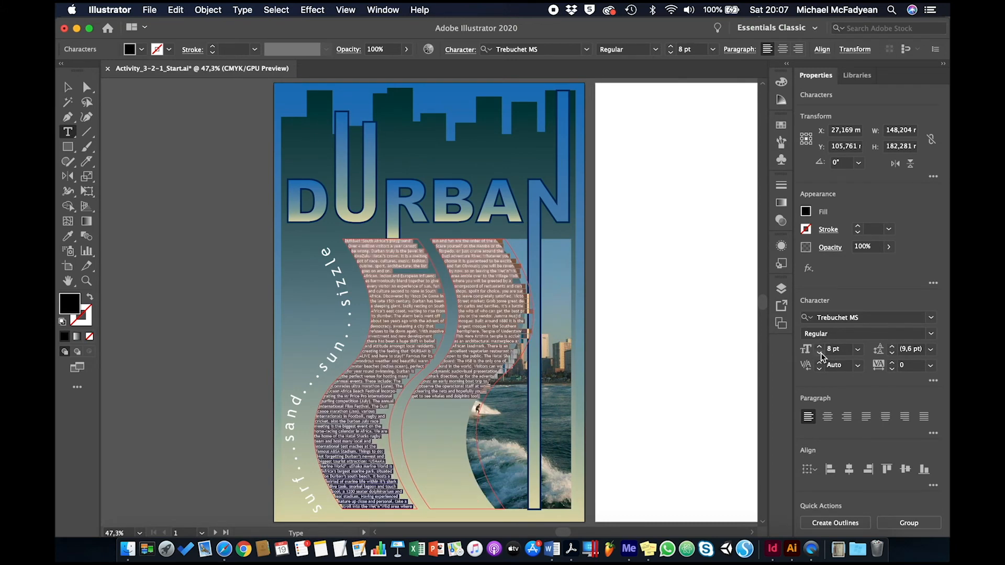
{"action": "left_click", "coordinate": [893, 348]}
{"action": "left_click", "coordinate": [892, 348]}
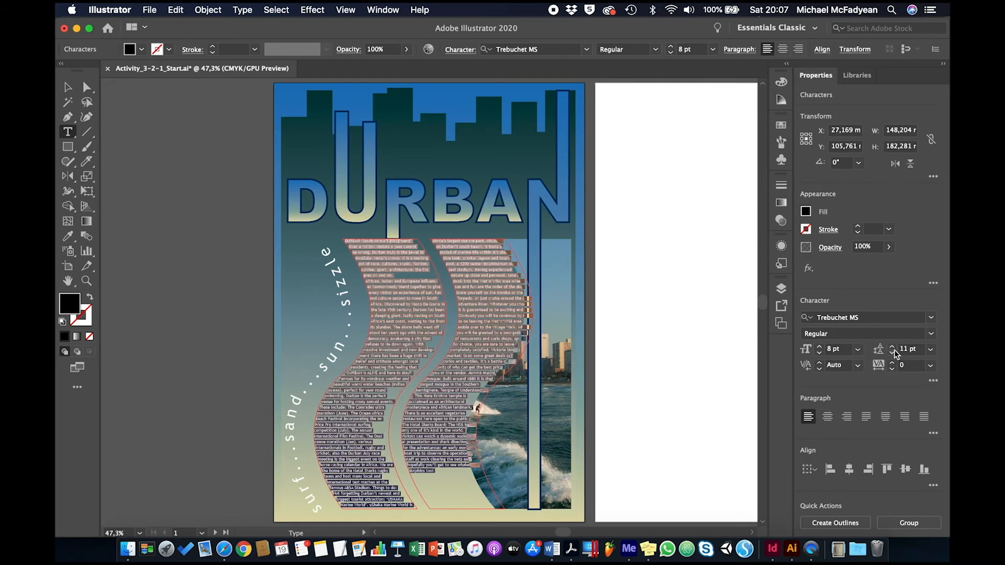
{"action": "left_click", "coordinate": [892, 354]}
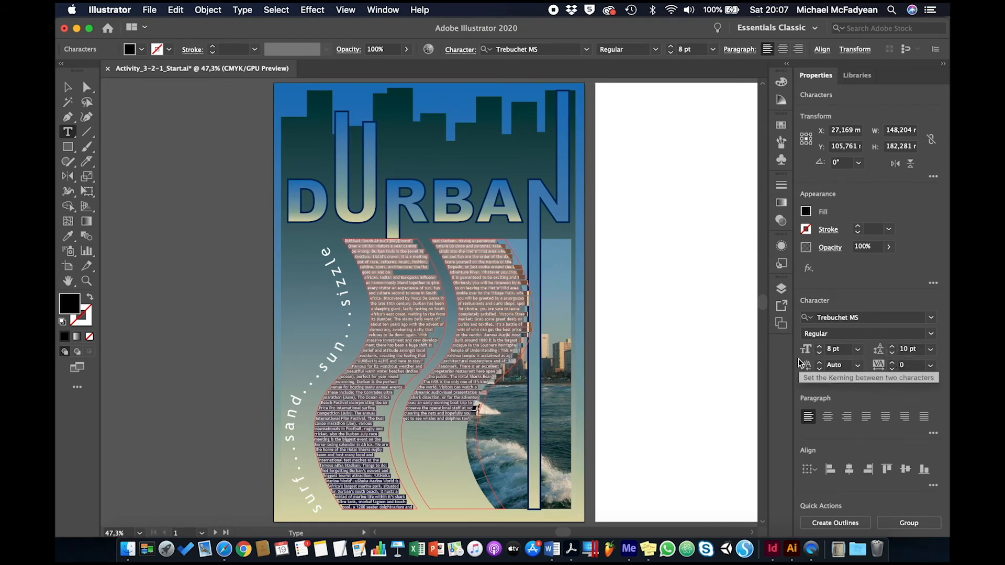
Fill all the body text in the wave shapes with white and deselect it.
{"action": "left_click", "coordinate": [805, 212]}
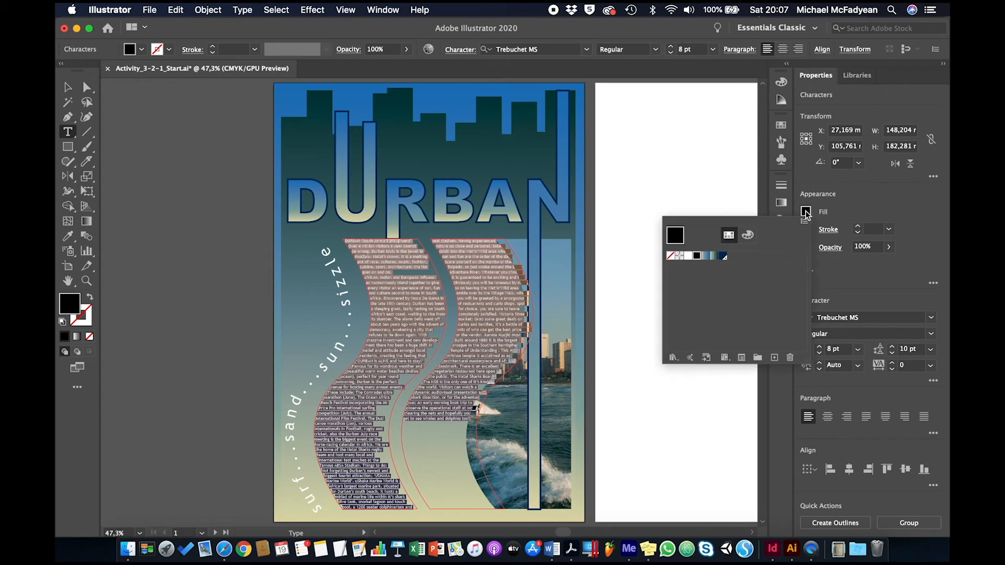
{"action": "left_click", "coordinate": [688, 255]}
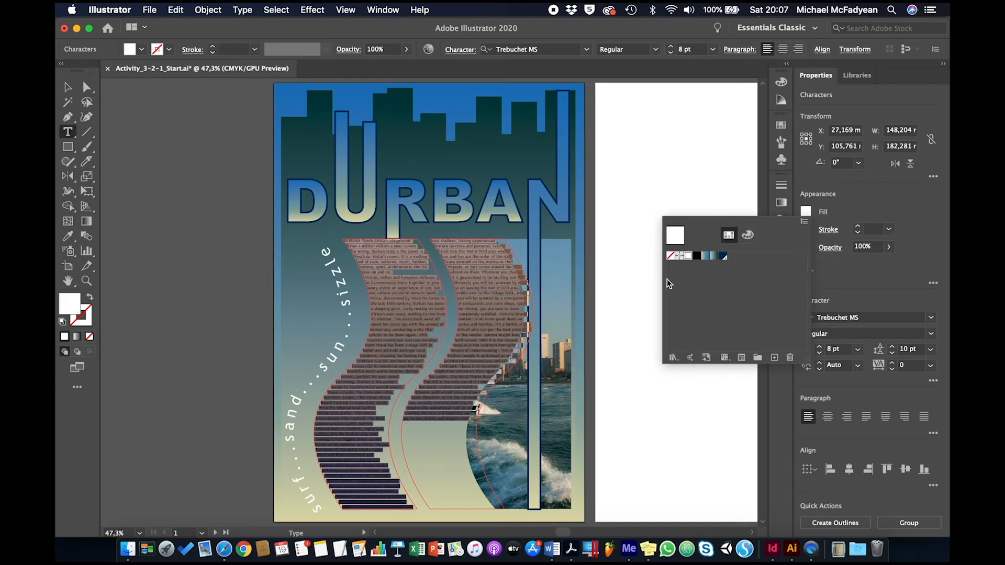
{"action": "left_click", "coordinate": [411, 265]}
{"action": "left_click", "coordinate": [397, 258]}
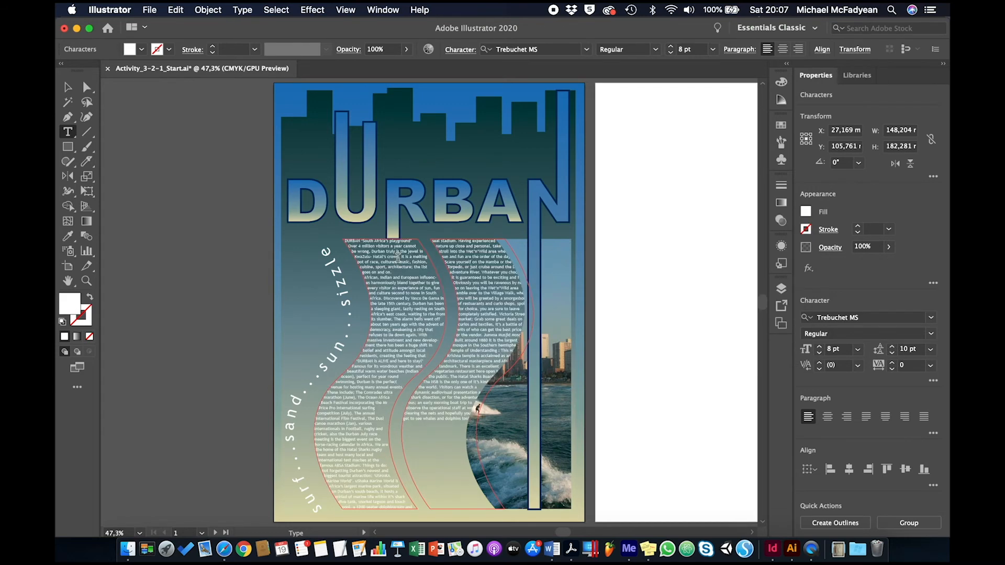
Set the body text's first paragraph to 12 pt with 14 pt leading as an introduction, and deselect it.
{"action": "triple_click", "coordinate": [381, 254]}
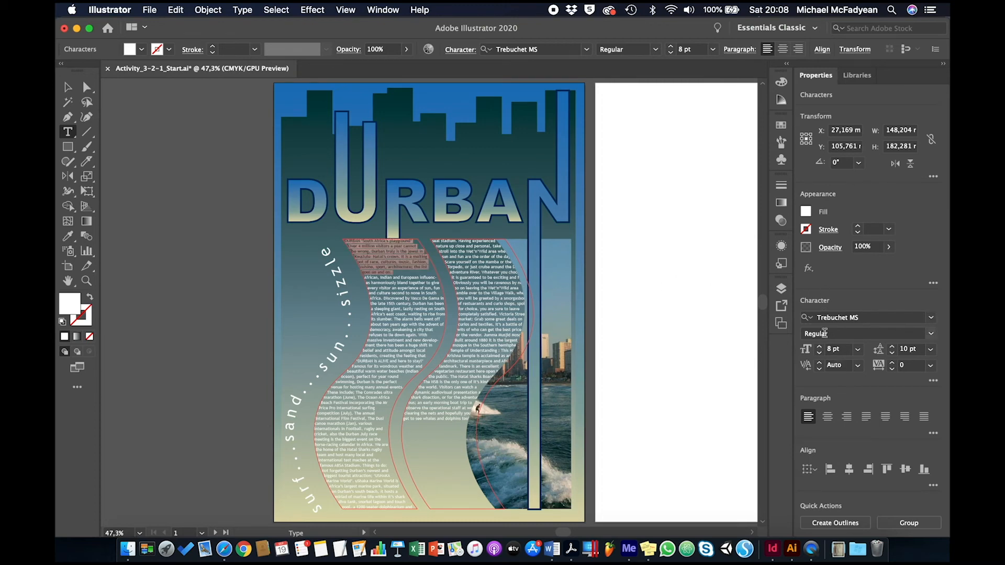
{"action": "left_click", "coordinate": [820, 347]}
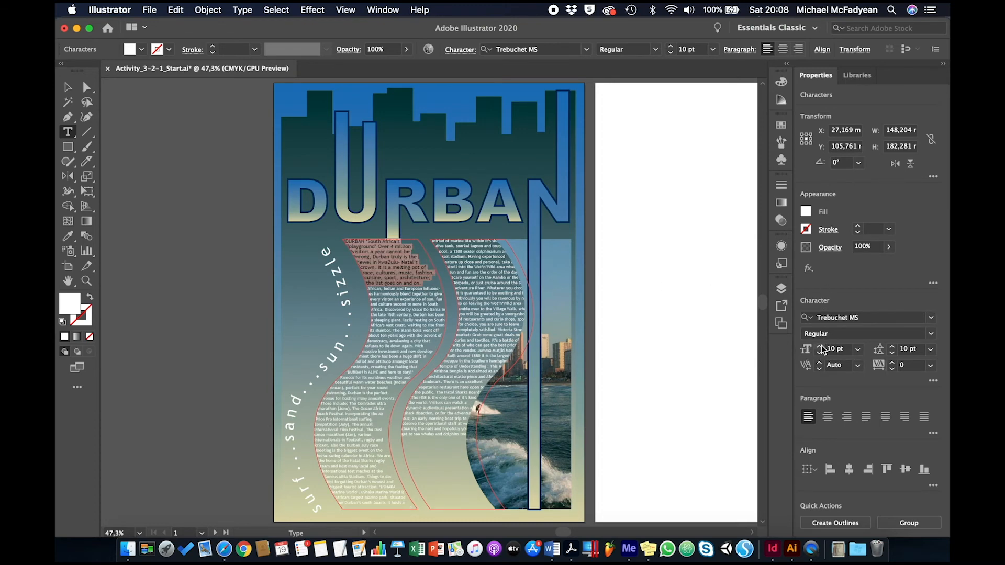
{"action": "left_click", "coordinate": [820, 346]}
{"action": "left_click", "coordinate": [821, 347]}
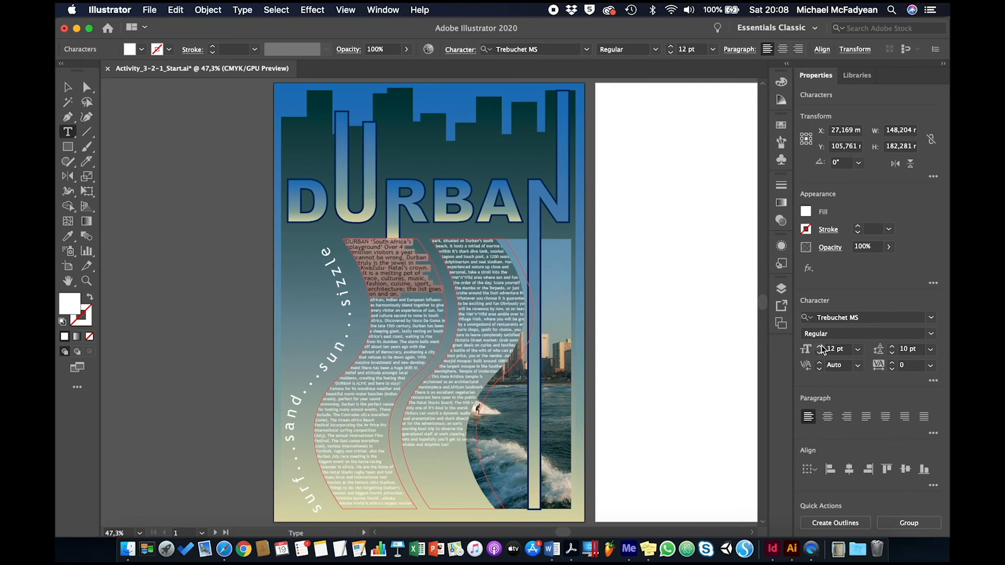
{"action": "left_click", "coordinate": [892, 347]}
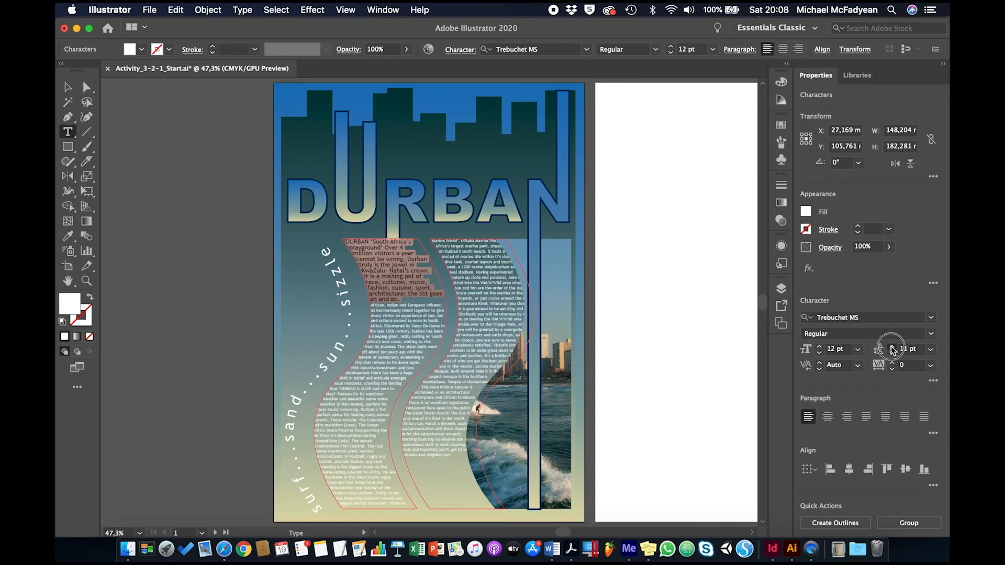
{"action": "left_click", "coordinate": [892, 346]}
{"action": "left_click", "coordinate": [892, 347]}
{"action": "left_click", "coordinate": [892, 346]}
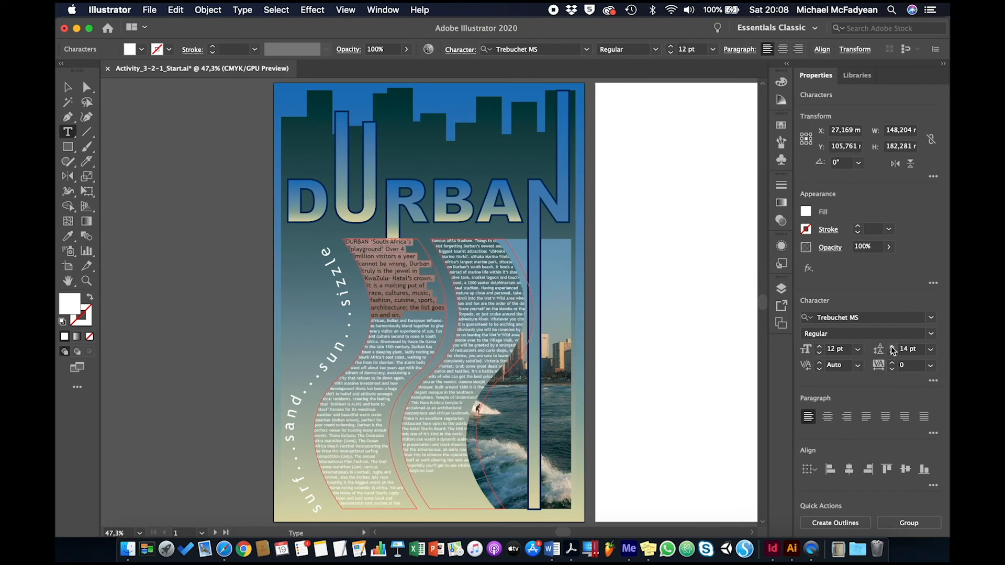
{"action": "left_click", "coordinate": [430, 305]}
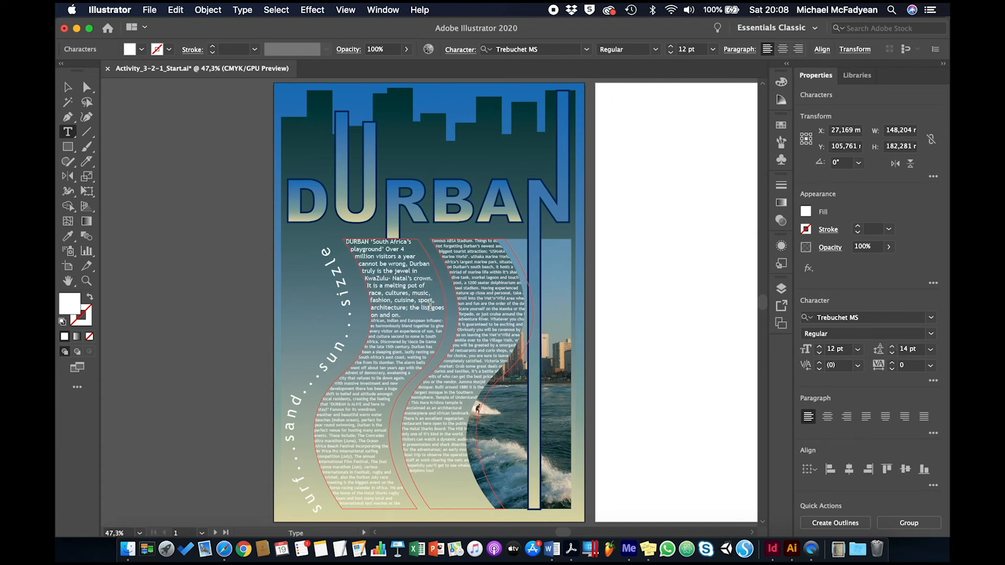
Set the space after the introductory paragraph to 7 pt in the extended paragraph options.
{"action": "triple_click", "coordinate": [396, 305]}
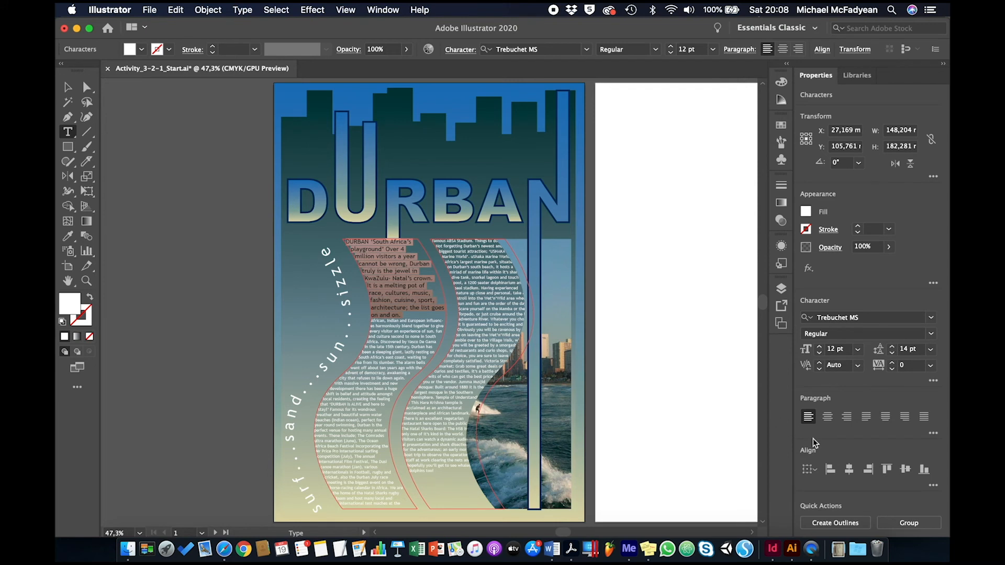
{"action": "left_click", "coordinate": [933, 432]}
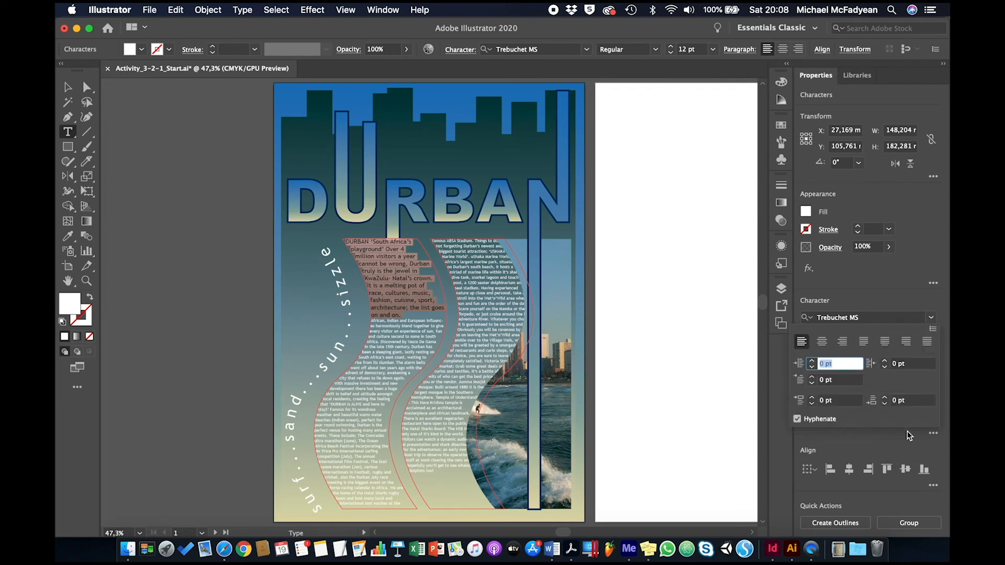
{"action": "left_click", "coordinate": [884, 398]}
{"action": "left_click", "coordinate": [883, 398]}
{"action": "left_click", "coordinate": [884, 398]}
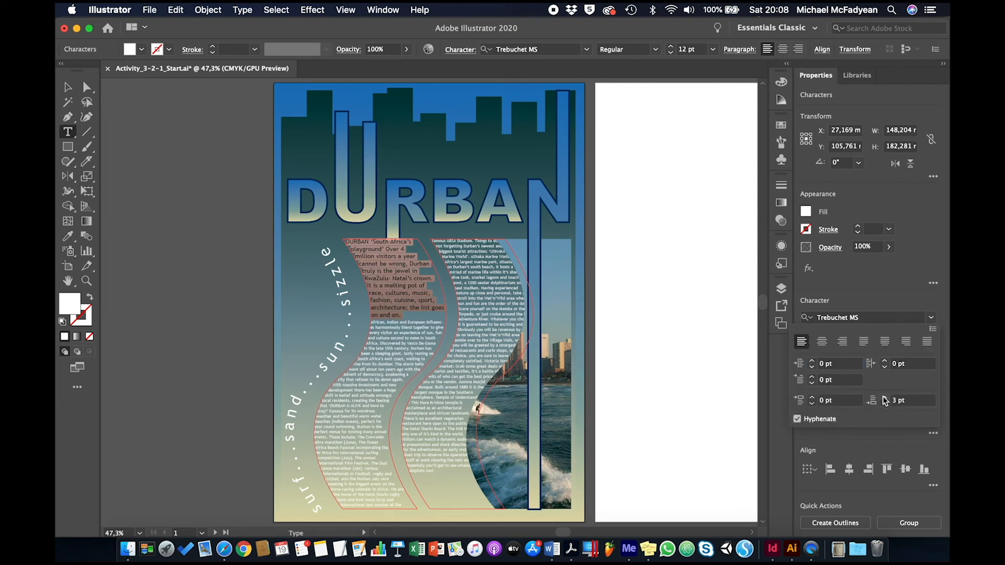
{"action": "left_click", "coordinate": [884, 398]}
{"action": "left_click", "coordinate": [884, 397]}
{"action": "left_click", "coordinate": [883, 398]}
{"action": "left_click", "coordinate": [884, 397]}
{"action": "left_click", "coordinate": [883, 398]}
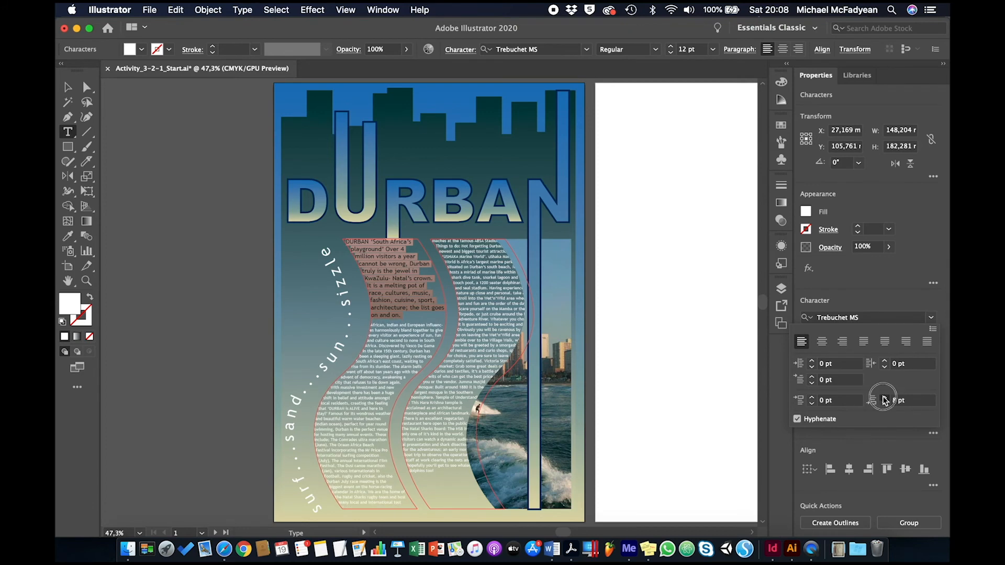
{"action": "left_click", "coordinate": [884, 404]}
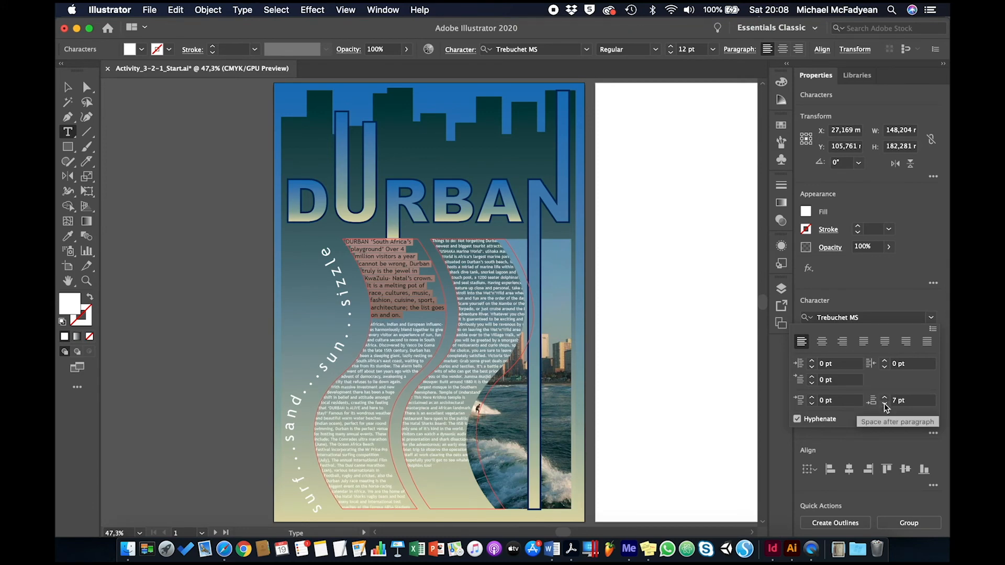
Set the space after the introductory paragraph to 6 pt and deselect the text.
{"action": "left_click", "coordinate": [884, 404]}
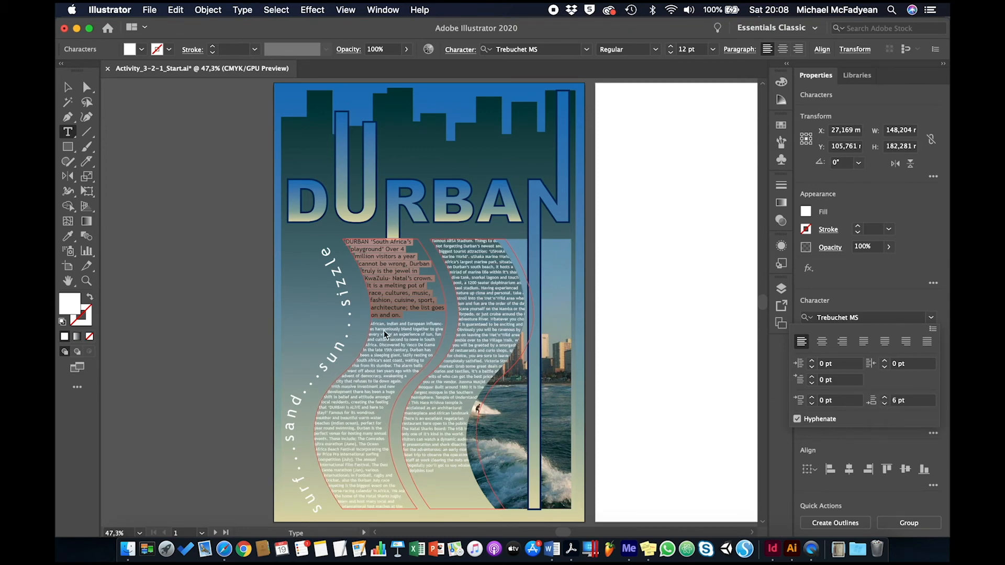
{"action": "left_click", "coordinate": [67, 90]}
{"action": "left_click", "coordinate": [69, 93]}
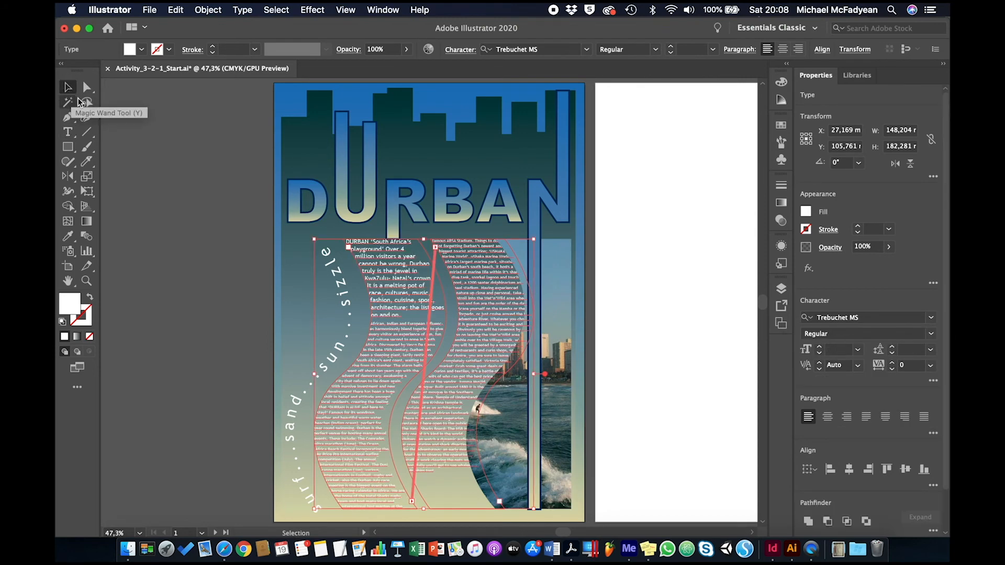
{"action": "left_click", "coordinate": [184, 164]}
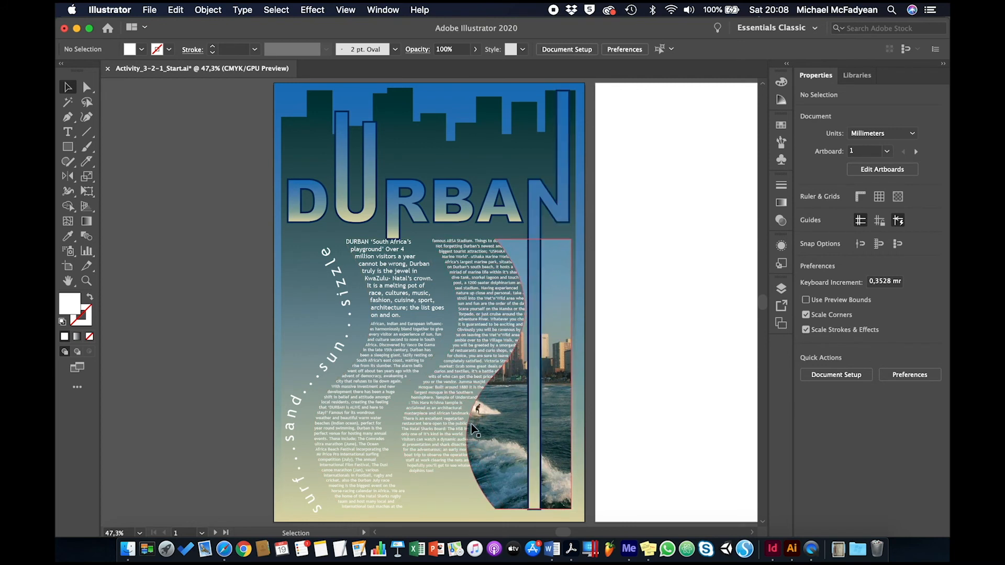
Apply a text wrap to the clipped surfer photo so the body text flows around it.
{"action": "left_click", "coordinate": [563, 320]}
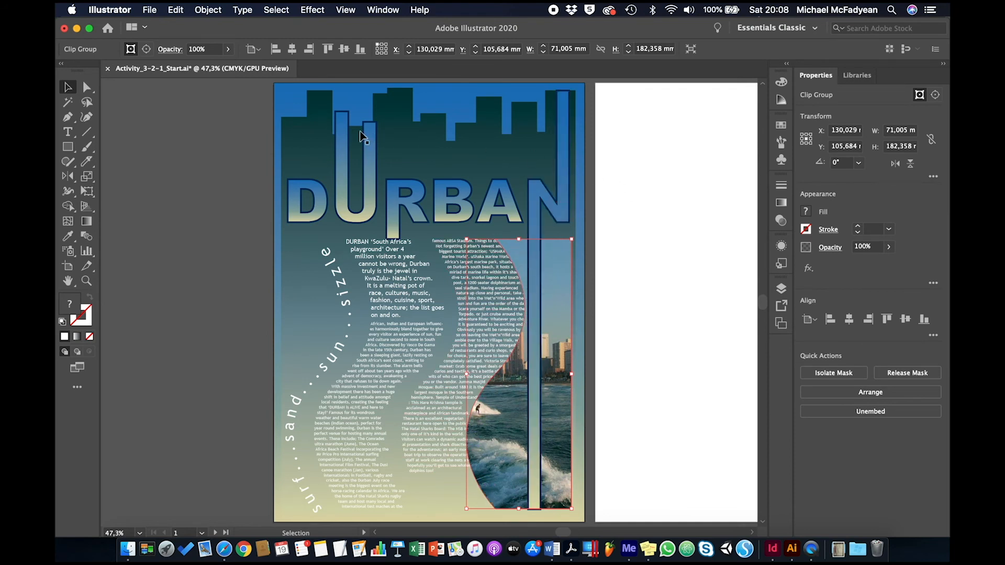
{"action": "left_click", "coordinate": [243, 10]}
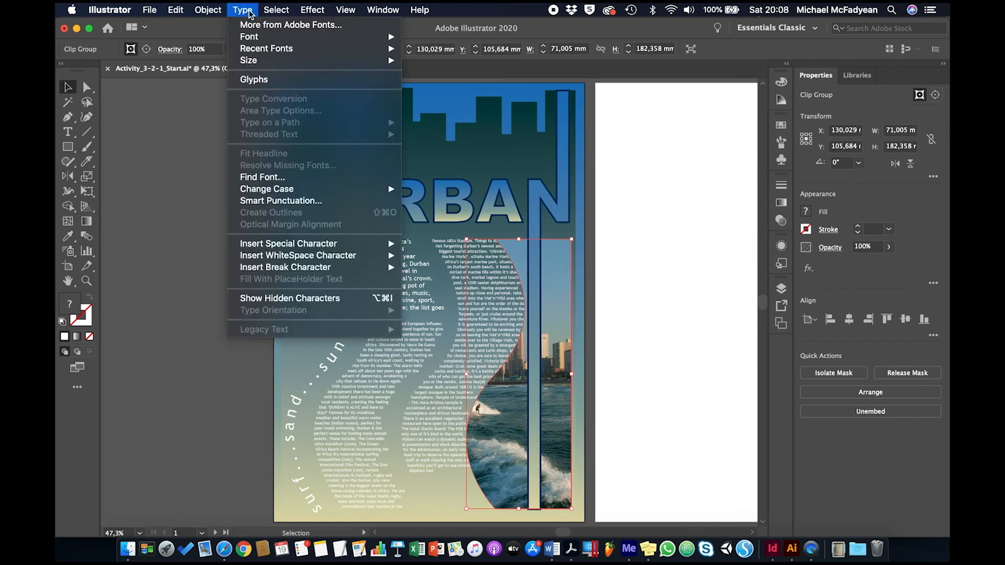
{"action": "mouse_move", "coordinate": [224, 11]}
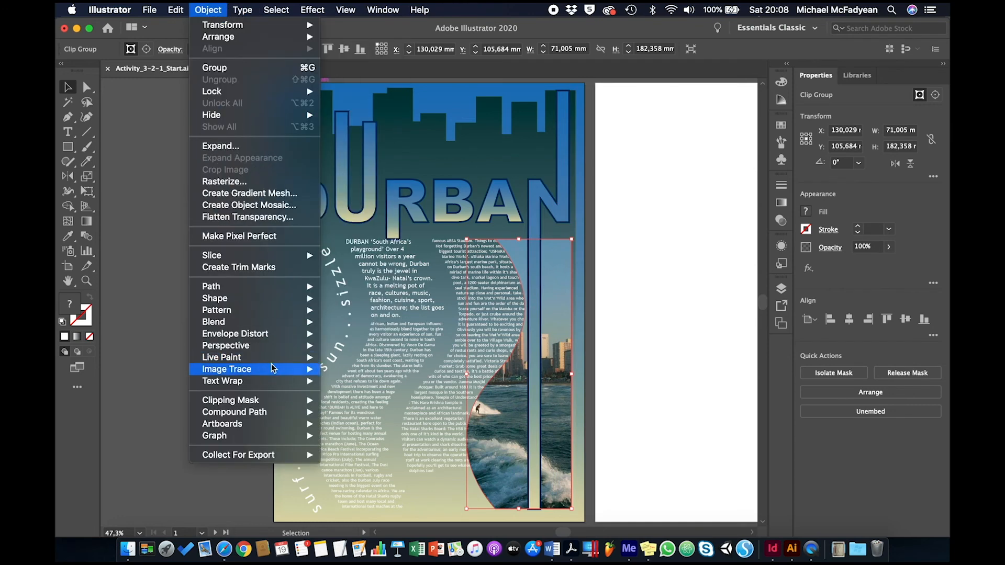
{"action": "mouse_move", "coordinate": [274, 381]}
{"action": "left_click", "coordinate": [340, 381]}
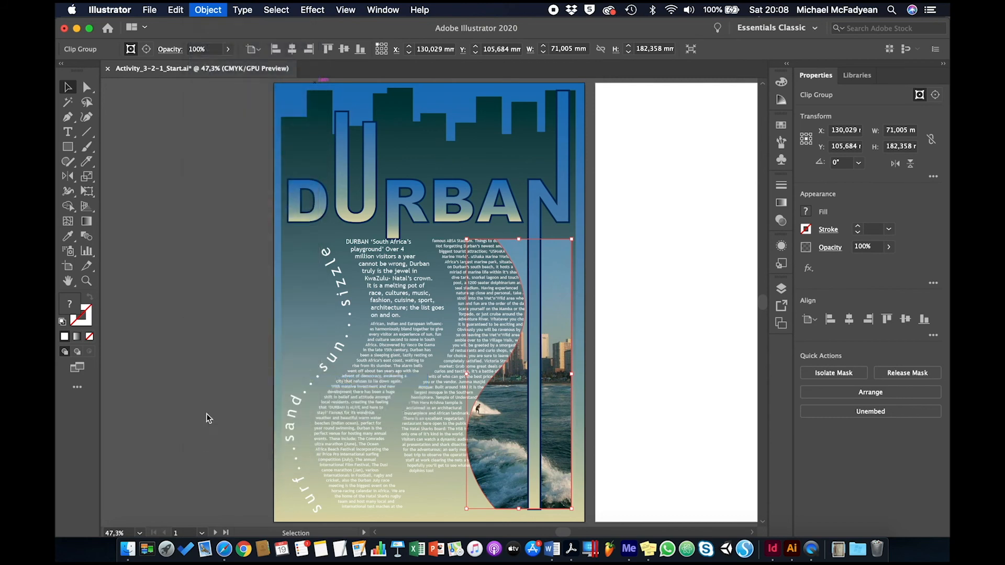
{"action": "left_click", "coordinate": [171, 391]}
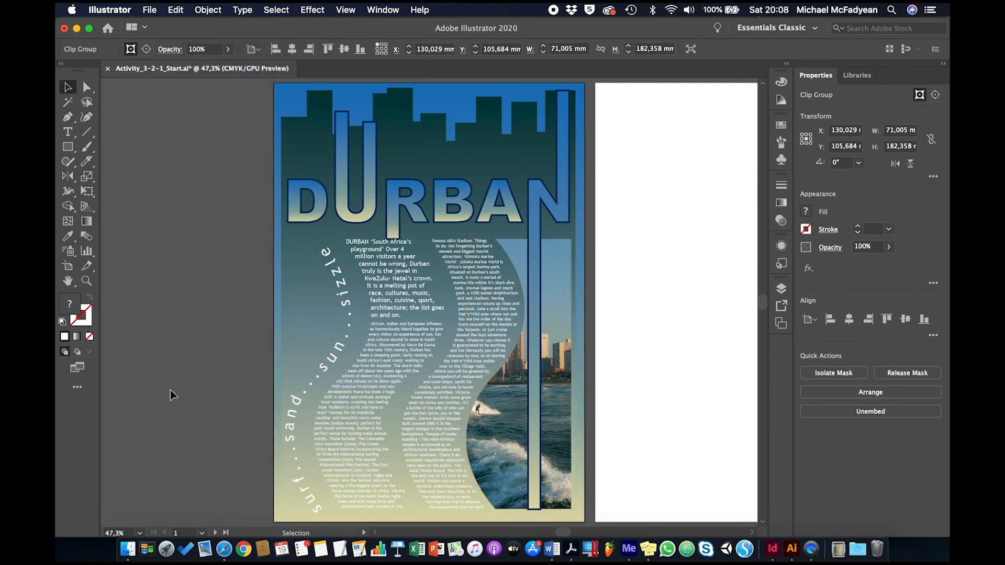
Select the body text in both wave shapes, starting just after the introductory paragraph.
{"action": "left_click", "coordinate": [435, 505]}
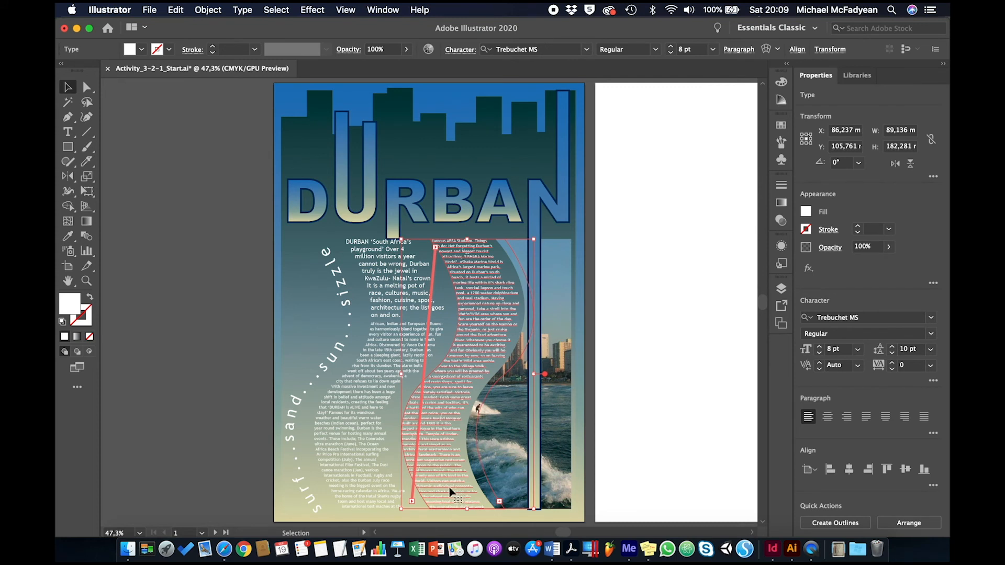
{"action": "left_click", "coordinate": [67, 131]}
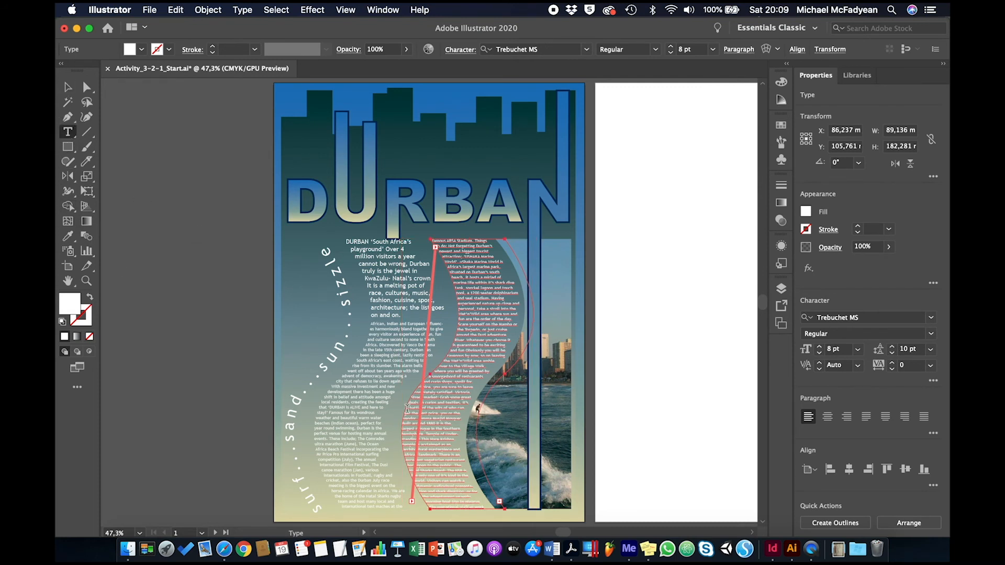
{"action": "left_click", "coordinate": [372, 323]}
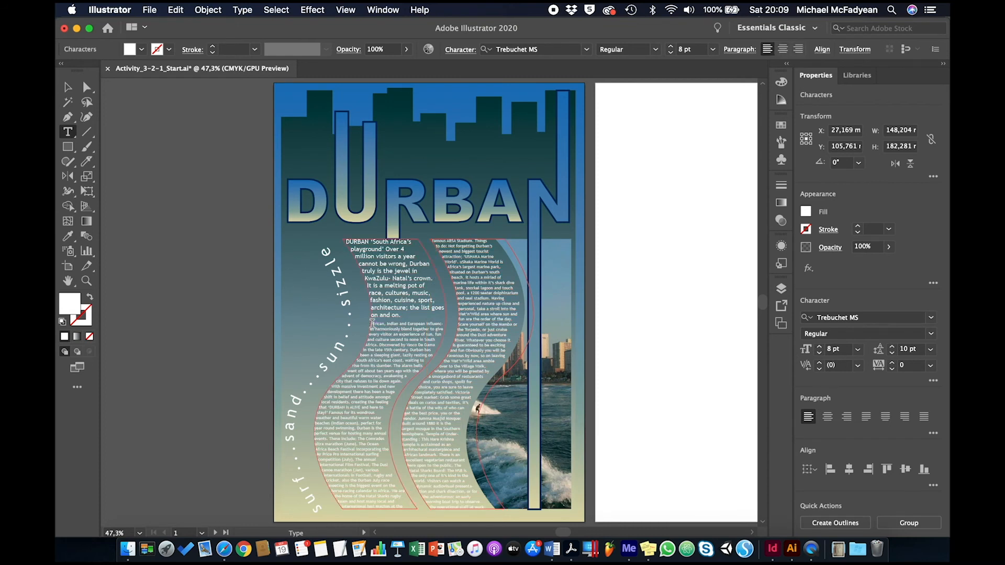
{"action": "key", "text": "shift+Down"}
{"action": "key", "text": "shift+Down"}
{"action": "key", "text": "shift+Down"}
{"action": "key", "text": "shift+Down"}
{"action": "key", "text": "shift+Down"}
{"action": "key", "text": "shift+Down"}
{"action": "key", "text": "shift+Down"}
{"action": "key", "text": "shift+Down"}
{"action": "key", "text": "shift+Down"}
{"action": "key", "text": "shift+Down"}
{"action": "key", "text": "shift+Down"}
{"action": "key", "text": "shift+Down"}
{"action": "key", "text": "shift+Down"}
{"action": "key", "text": "shift+Down"}
{"action": "key", "text": "shift+Down"}
{"action": "key", "text": "shift+Down"}
{"action": "key", "text": "shift+Down"}
{"action": "key", "text": "shift+Down"}
{"action": "key", "text": "shift+Down"}
{"action": "key", "text": "shift+Down"}
{"action": "key", "text": "shift+Down"}
{"action": "key", "text": "shift+Down"}
{"action": "key", "text": "shift+Down"}
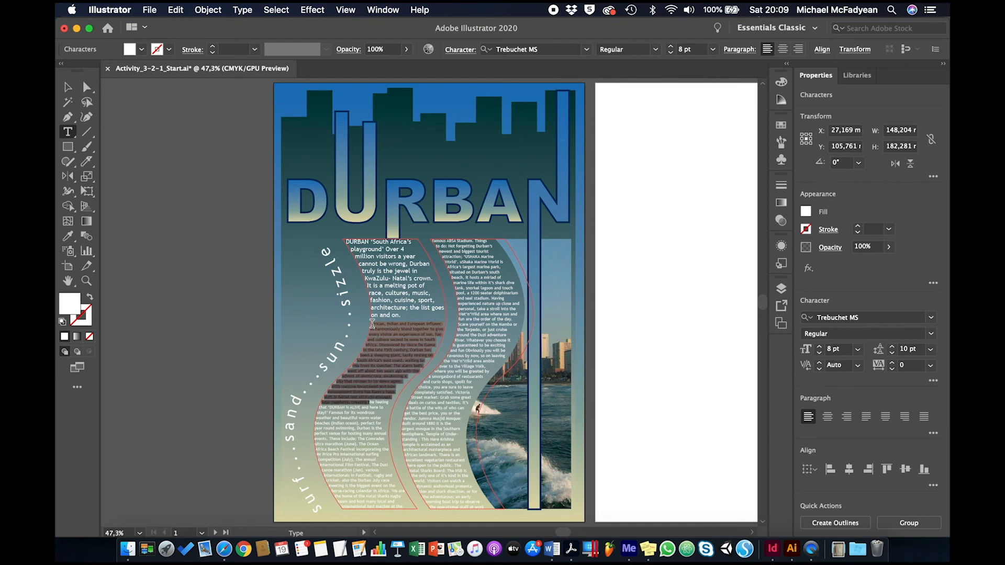
{"action": "key", "text": "shift+Down"}
{"action": "key", "text": "shift+Down"}
{"action": "key", "text": "shift+Down"}
{"action": "key", "text": "shift+Down"}
{"action": "key", "text": "shift+Down"}
{"action": "key", "text": "shift+Down"}
{"action": "key", "text": "shift+Down"}
{"action": "key", "text": "shift+Down"}
{"action": "key", "text": "shift+Down"}
{"action": "key", "text": "shift+Down"}
{"action": "key", "text": "shift+Down"}
{"action": "key", "text": "shift+Down"}
{"action": "key", "text": "shift+Down"}
{"action": "key", "text": "shift+Down"}
{"action": "key", "text": "shift+Down"}
{"action": "key", "text": "shift+Down"}
{"action": "key", "text": "shift+Down"}
{"action": "key", "text": "shift+Down"}
{"action": "key", "text": "shift+Down"}
{"action": "key", "text": "shift+Down"}
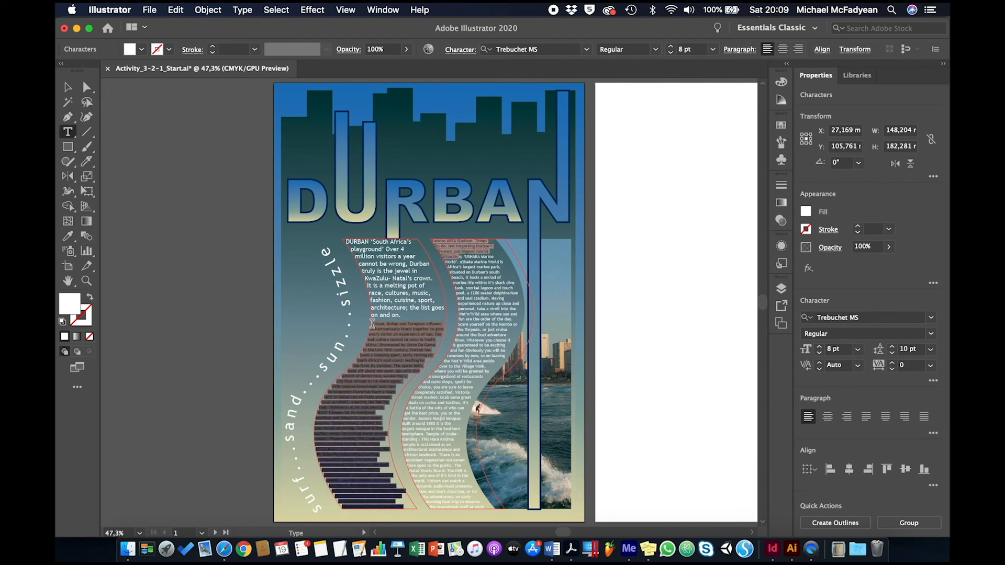
{"action": "key", "text": "shift+Down"}
{"action": "key", "text": "shift+Down"}
{"action": "key", "text": "shift+Down"}
{"action": "key", "text": "shift+Down"}
{"action": "key", "text": "shift+Down"}
{"action": "key", "text": "shift+Down"}
{"action": "key", "text": "shift+Down"}
{"action": "key", "text": "shift+Down"}
{"action": "key", "text": "shift+Down"}
{"action": "key", "text": "shift+Down"}
{"action": "key", "text": "shift+Down"}
{"action": "key", "text": "shift+Down"}
{"action": "key", "text": "shift+Down"}
{"action": "key", "text": "shift+Down"}
{"action": "key", "text": "shift+Down"}
{"action": "key", "text": "shift+Down"}
{"action": "key", "text": "shift+Down"}
{"action": "key", "text": "shift+Down"}
{"action": "key", "text": "shift+Down"}
{"action": "key", "text": "shift+Down"}
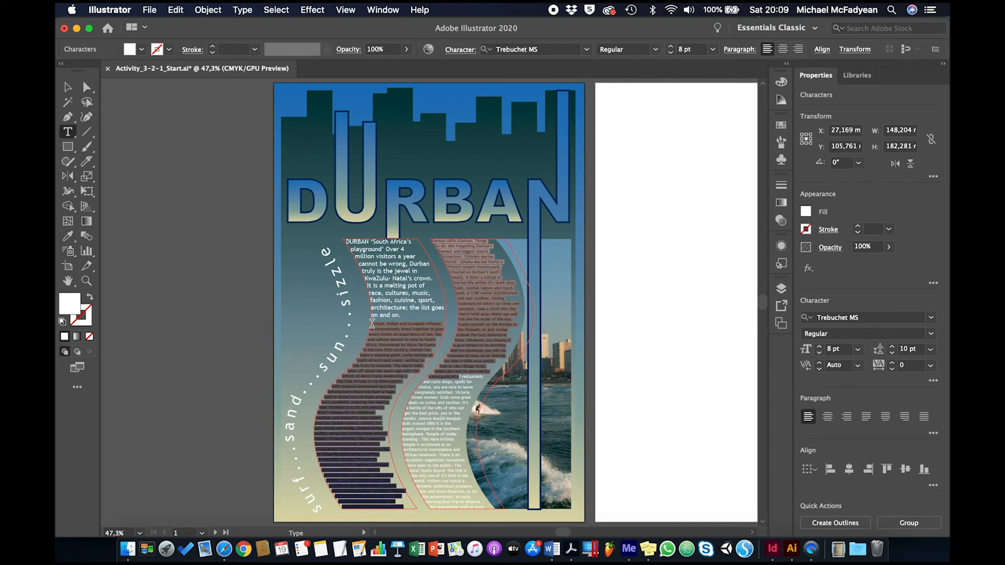
{"action": "key", "text": "shift+Down"}
{"action": "key", "text": "shift+Down"}
{"action": "key", "text": "shift+Down"}
{"action": "key", "text": "shift+Down"}
{"action": "key", "text": "shift+Down"}
{"action": "key", "text": "shift+Down"}
{"action": "key", "text": "shift+Down"}
{"action": "key", "text": "shift+Down"}
{"action": "key", "text": "shift+Down"}
{"action": "key", "text": "shift+Down"}
{"action": "key", "text": "shift+Down"}
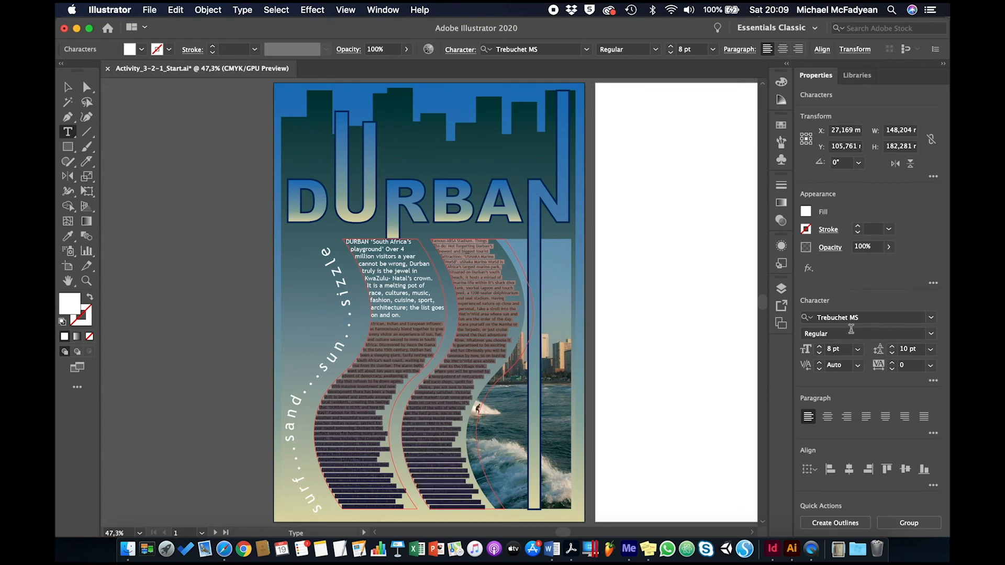
Try 9 pt leading on the selected text, extend the selection to the end of the text, and set the leading to 10 pt.
{"action": "left_click", "coordinate": [891, 354]}
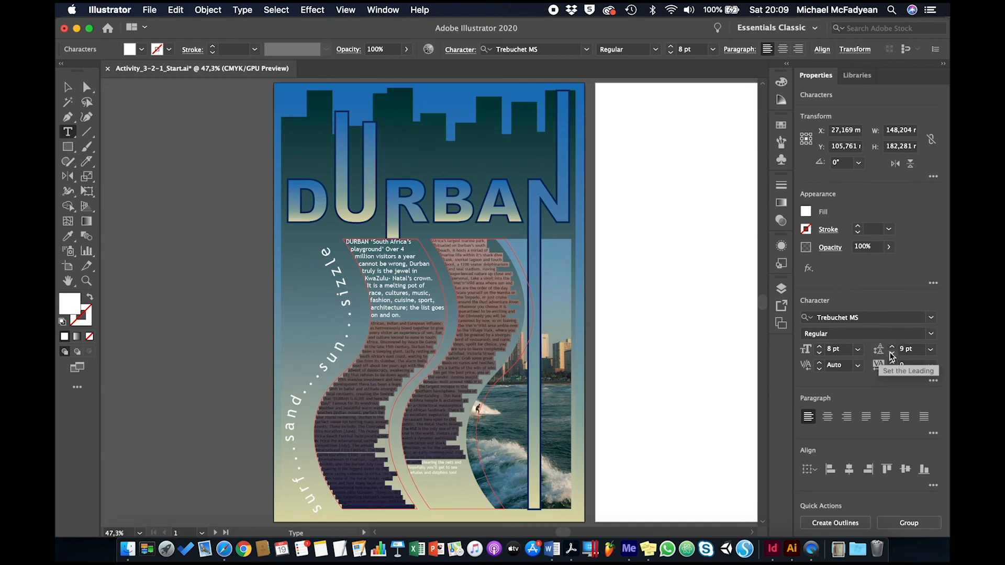
{"action": "left_click", "coordinate": [457, 471], "text": "shift"}
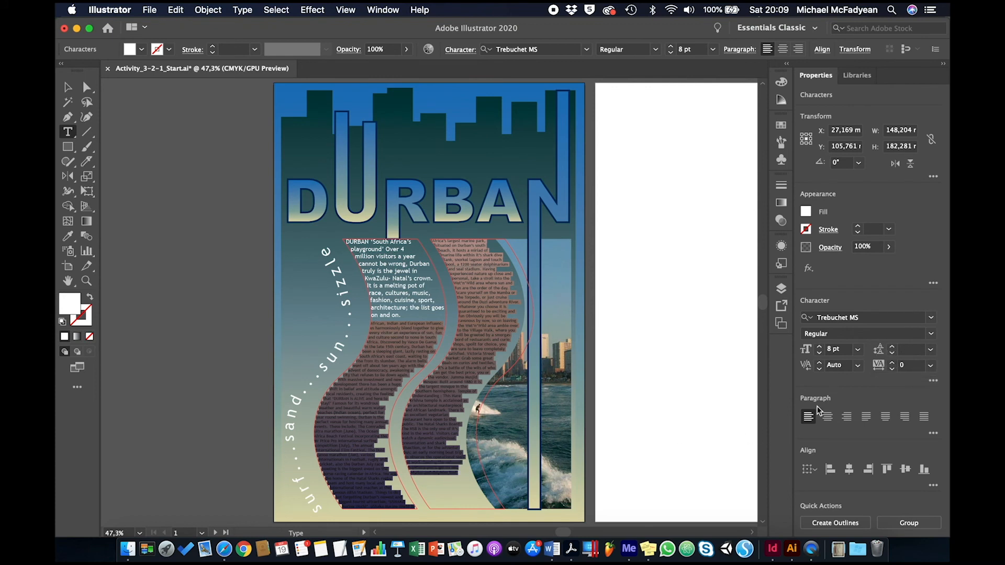
{"action": "left_click", "coordinate": [907, 350]}
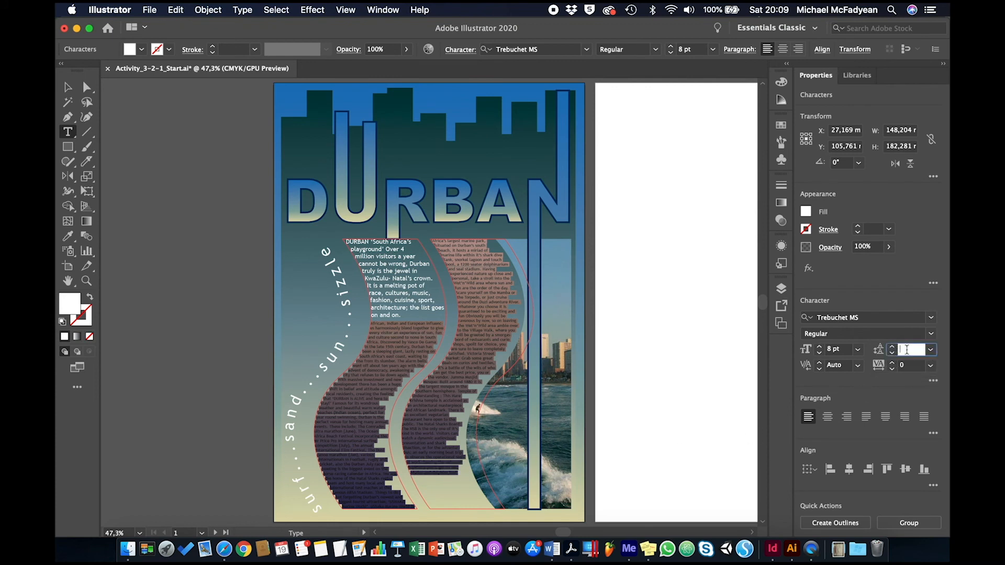
{"action": "type", "text": "10"}
{"action": "key", "text": "Return"}
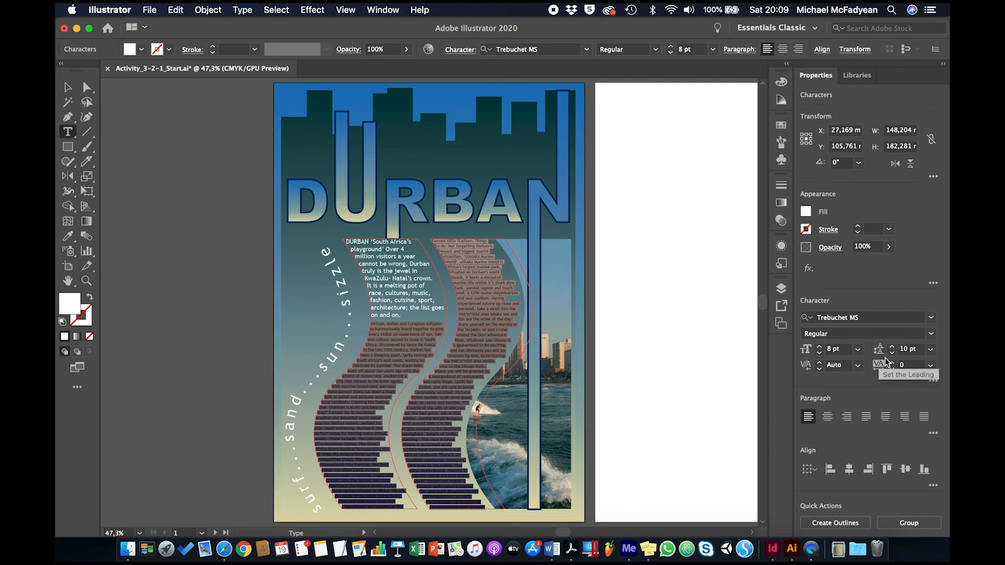
Try 9 pt leading on the selected body text, settle on 9,5 pt, and deselect the text.
{"action": "double_click", "coordinate": [906, 350]}
{"action": "type", "text": "9"}
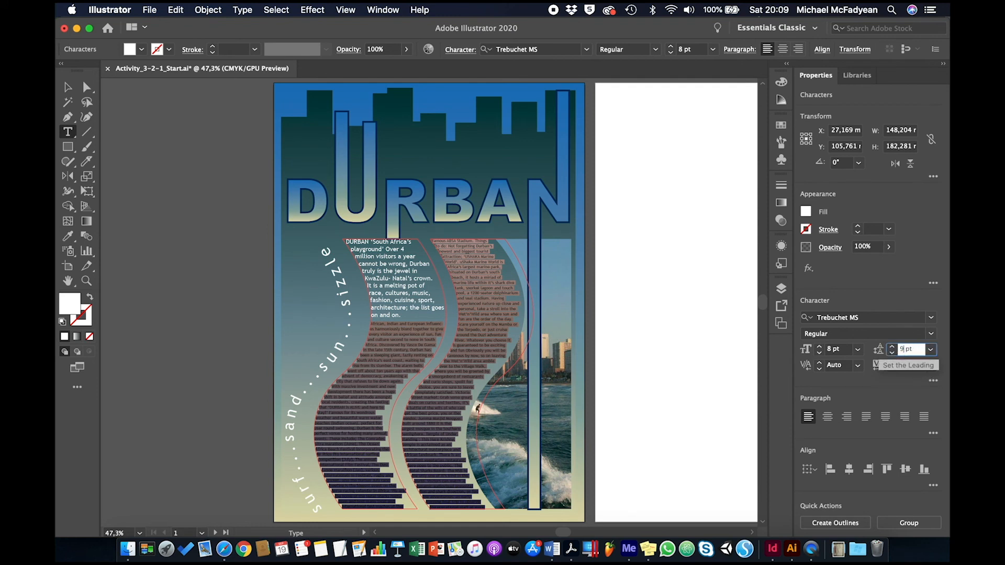
{"action": "key", "text": "Return"}
{"action": "left_click", "coordinate": [899, 349]}
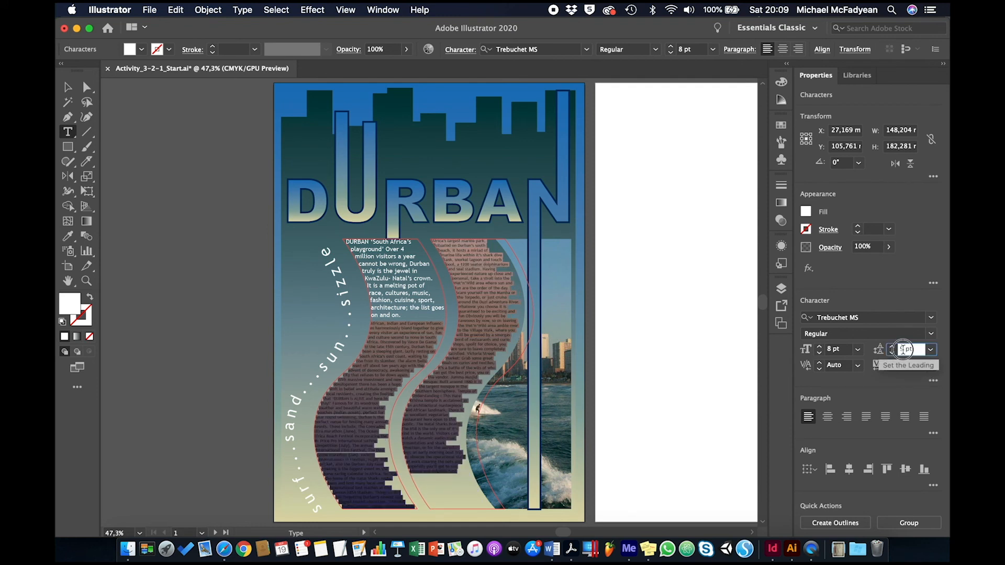
{"action": "type", "text": ",5"}
{"action": "key", "text": "Return"}
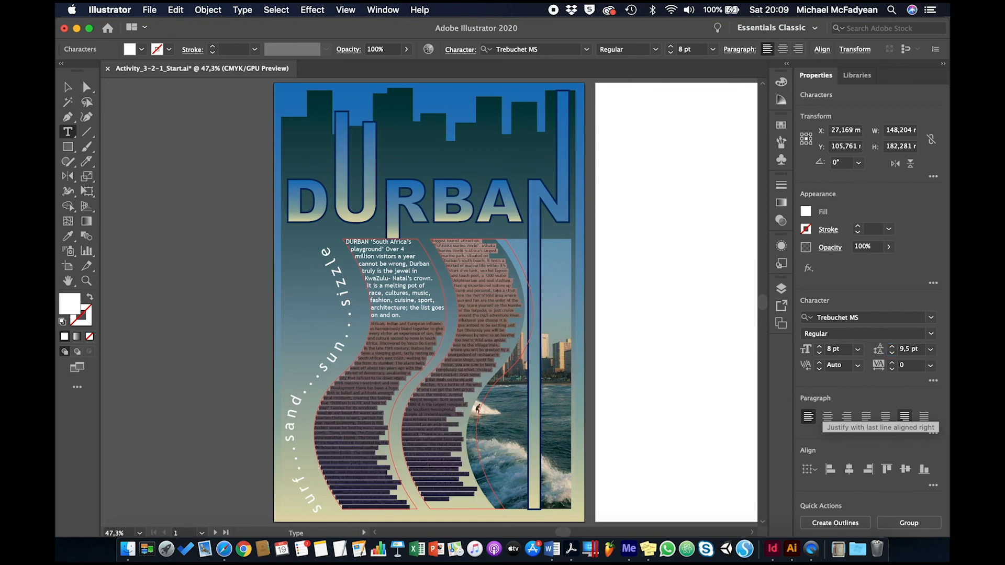
{"action": "left_click", "coordinate": [67, 88]}
{"action": "left_click", "coordinate": [137, 230]}
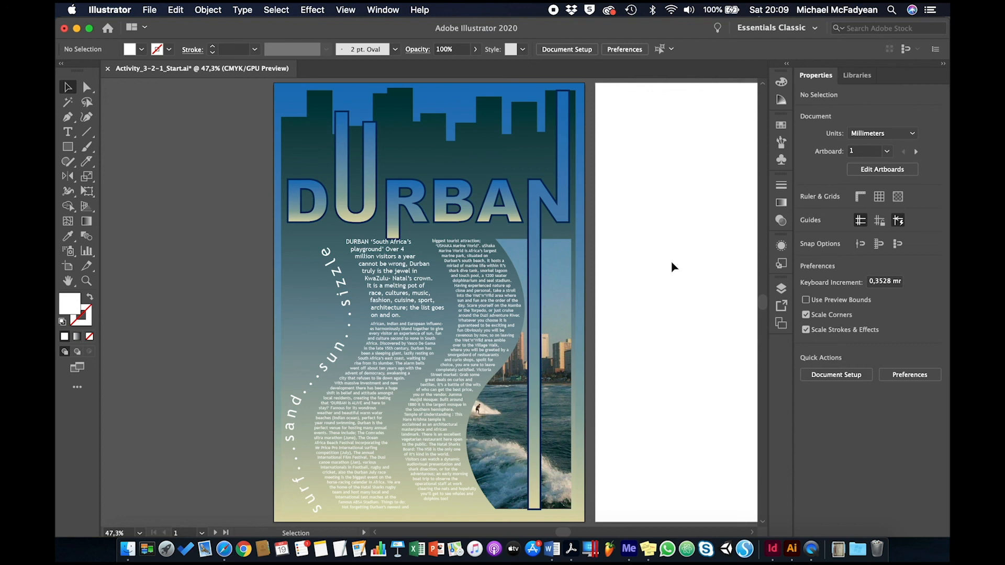
{"action": "scroll", "coordinate": [671, 262], "scroll_direction": "right", "scroll_amount": 5}
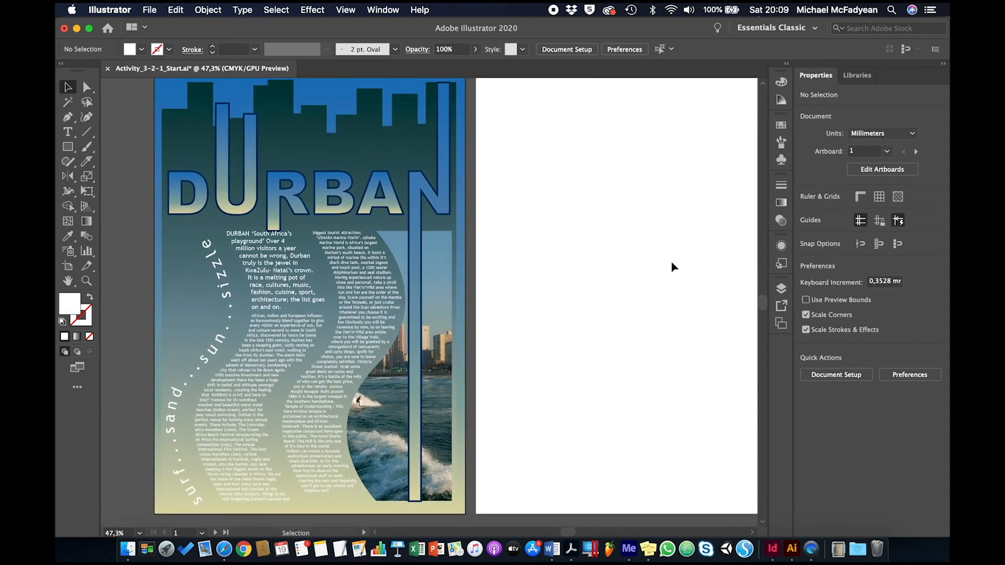
{"action": "scroll", "coordinate": [671, 267], "scroll_direction": "right", "scroll_amount": 2}
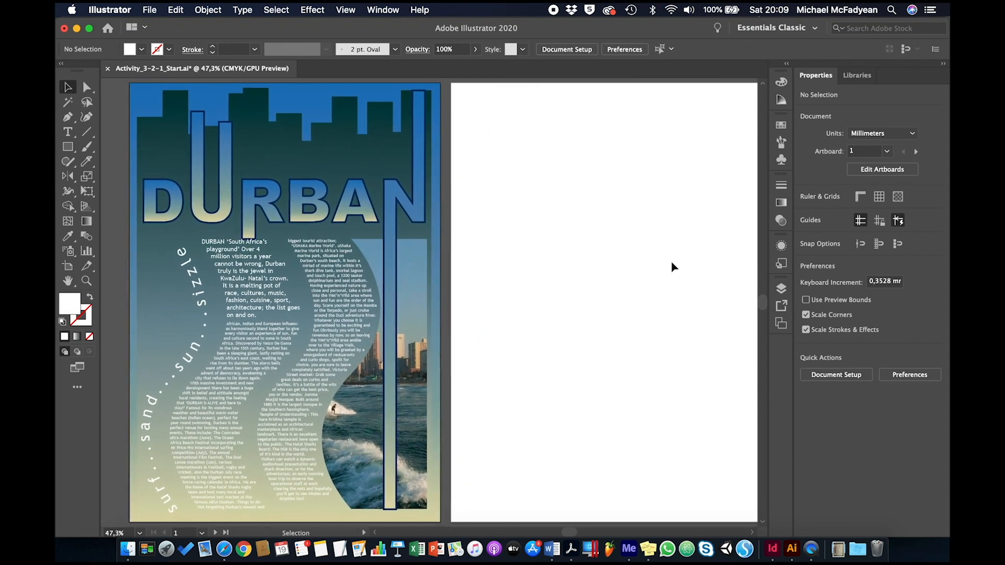
{"action": "scroll", "coordinate": [671, 267], "scroll_direction": "right", "scroll_amount": 1}
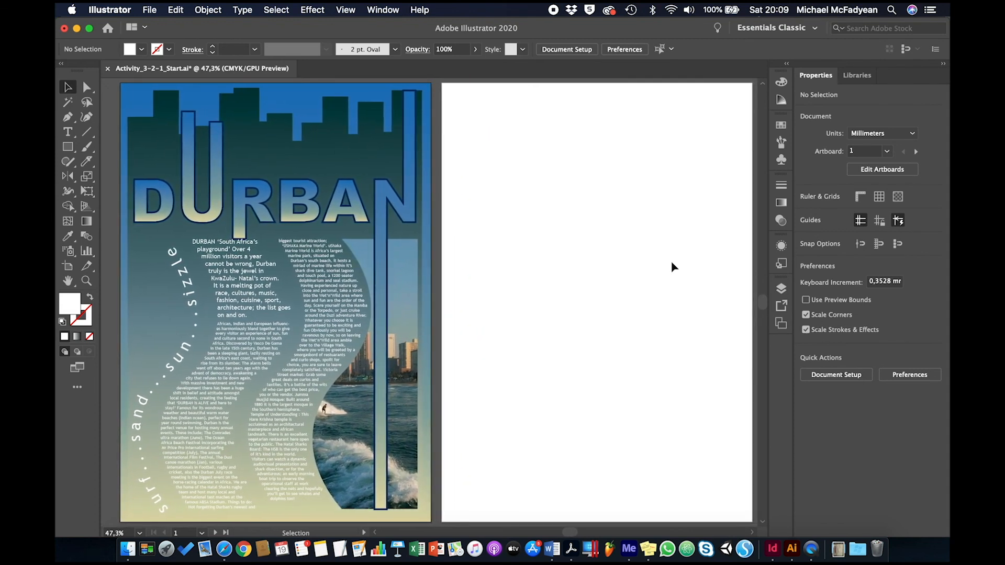